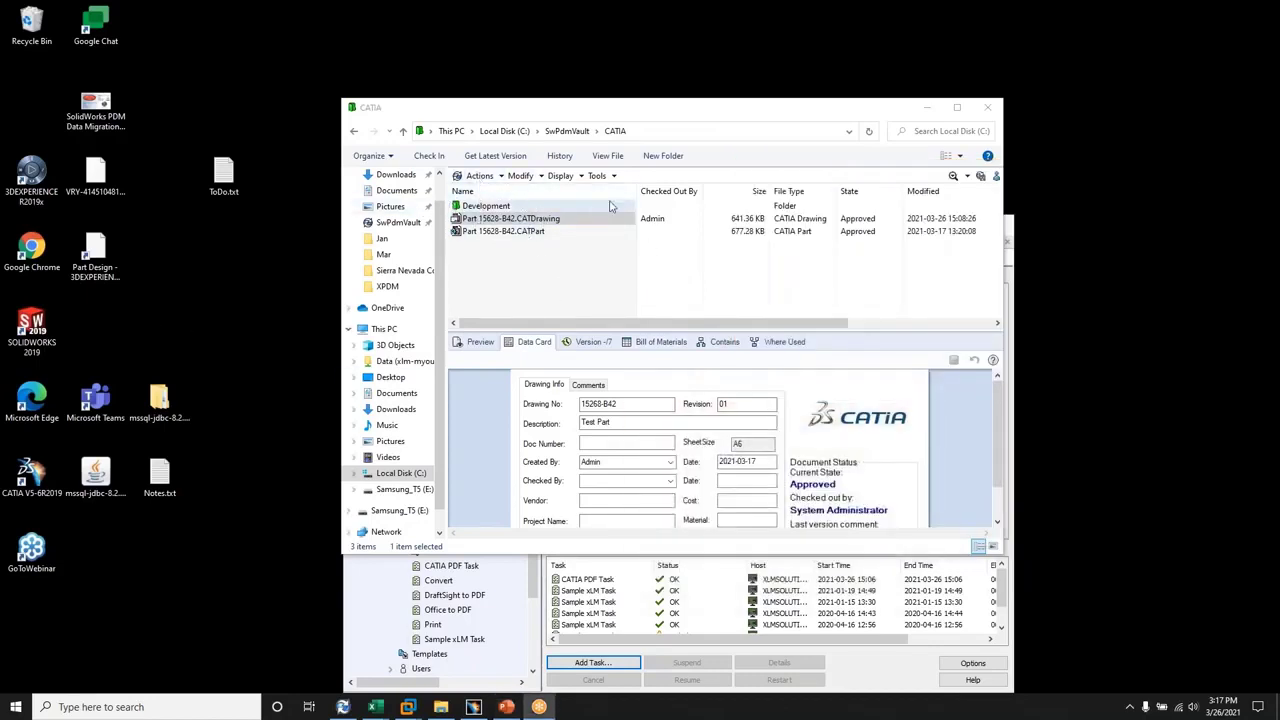
Change the data card description to 'Test Part 123 test' and save the data card
{"action": "left_click", "coordinate": [625, 426]}
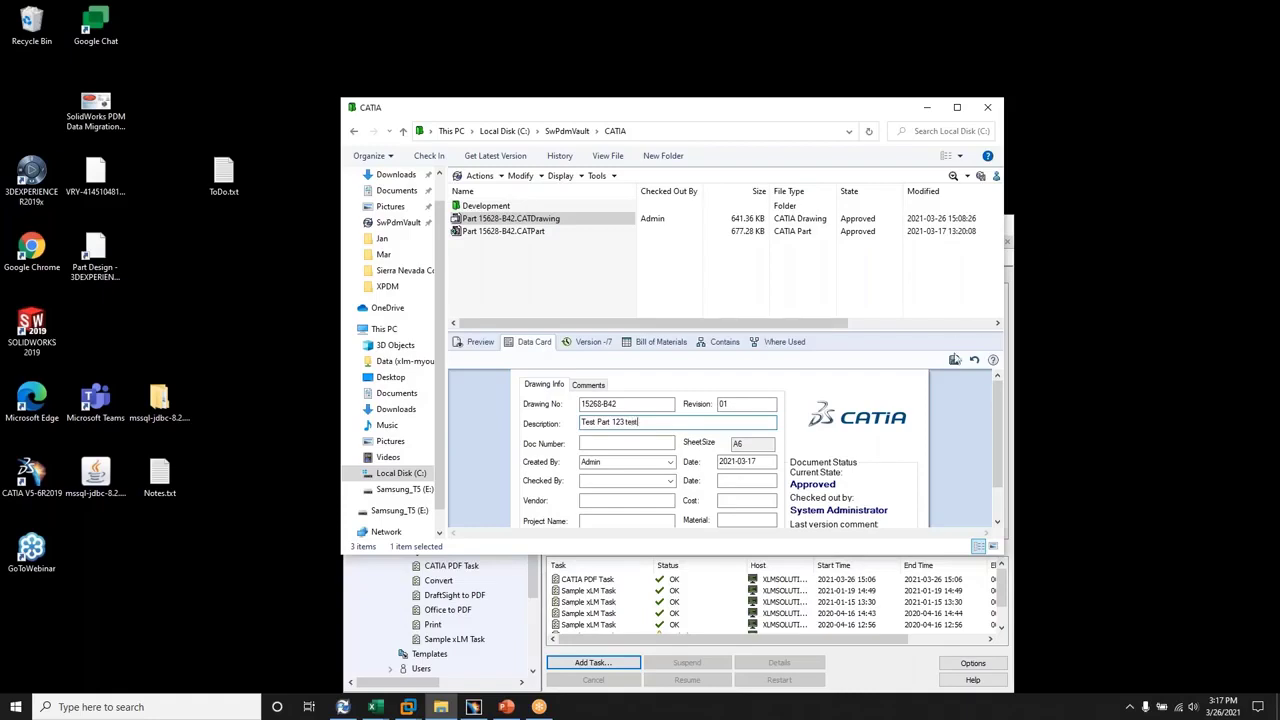
{"action": "left_click", "coordinate": [953, 361]}
Bring up the CATIA drawing and zoom into its bottom-right title block
{"action": "left_click", "coordinate": [474, 706]}
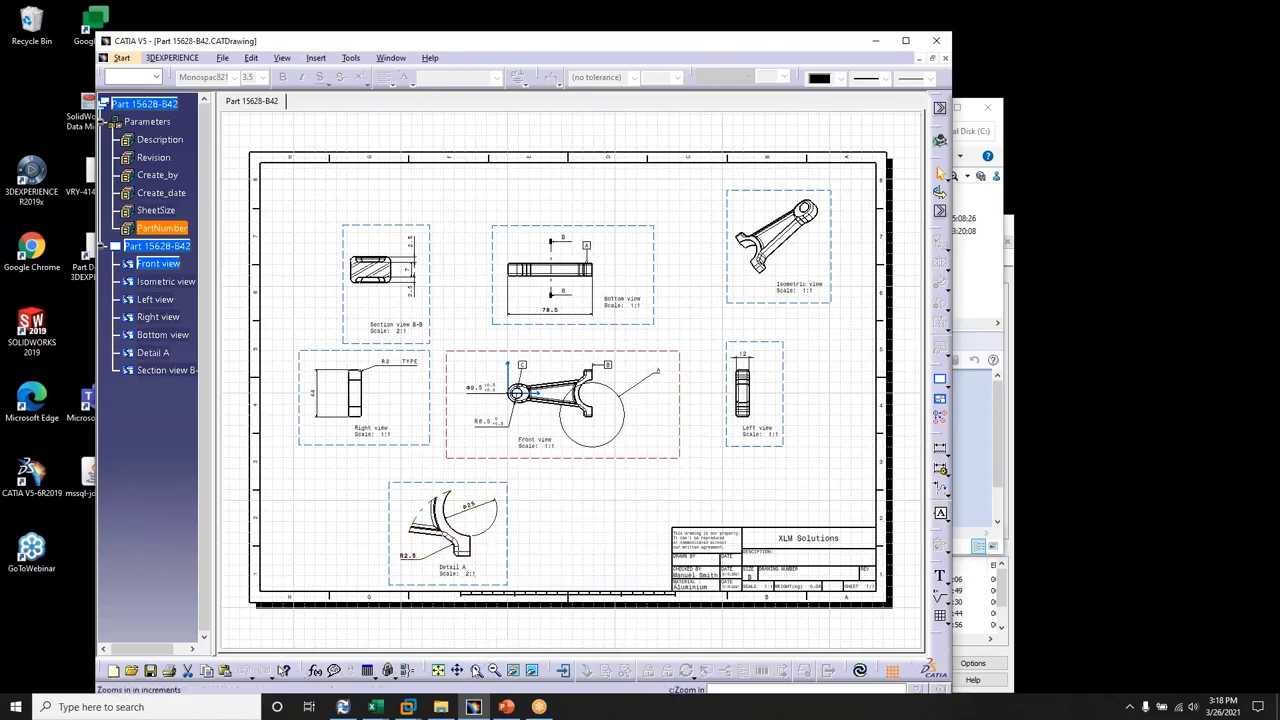
{"action": "left_click", "coordinate": [476, 670]}
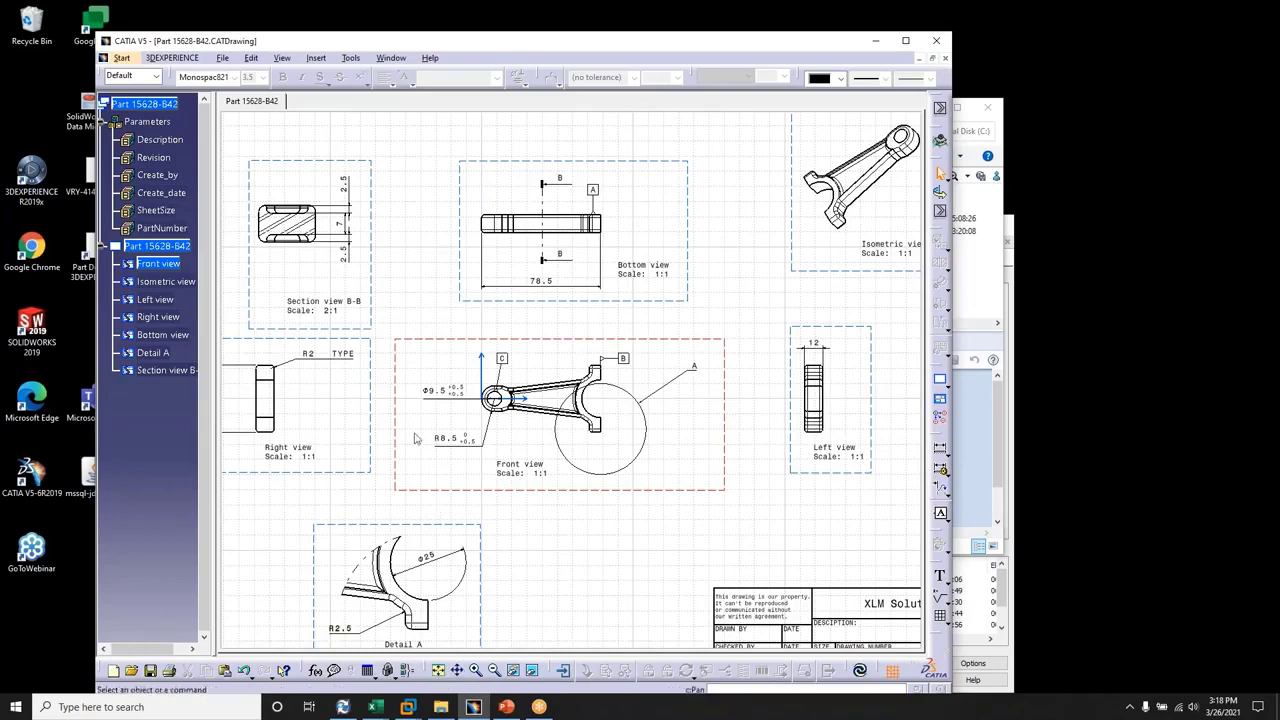
{"action": "left_click", "coordinate": [282, 58]}
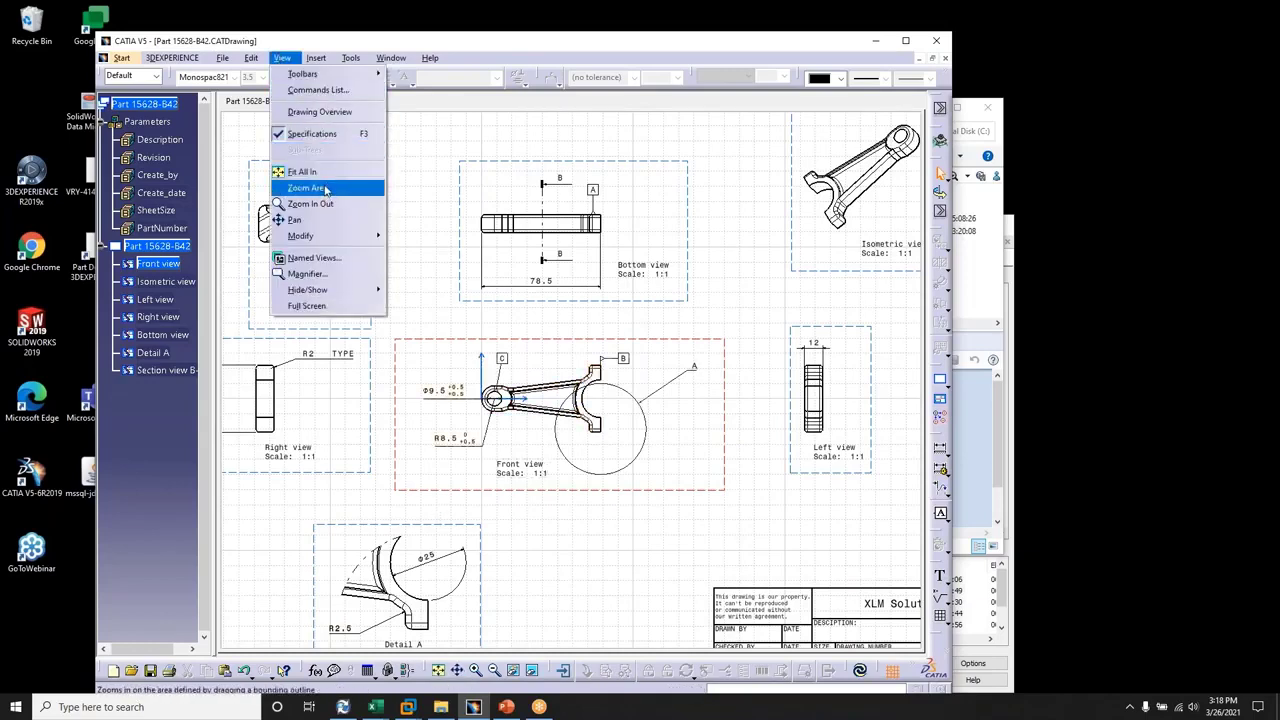
{"action": "left_click", "coordinate": [325, 189]}
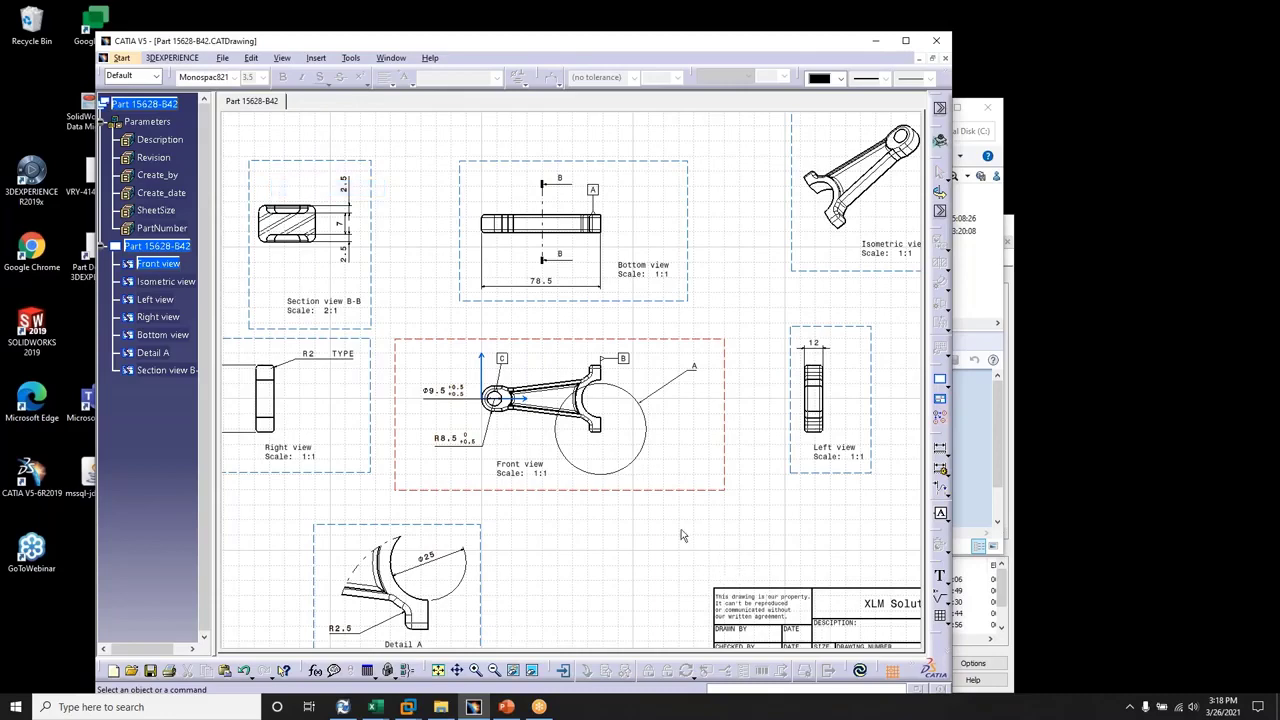
{"action": "mouse_move", "coordinate": [678, 529]}
{"action": "left_mouse_down"}
{"action": "mouse_move", "coordinate": [810, 650]}
{"action": "mouse_move", "coordinate": [920, 652]}
{"action": "left_mouse_up"}
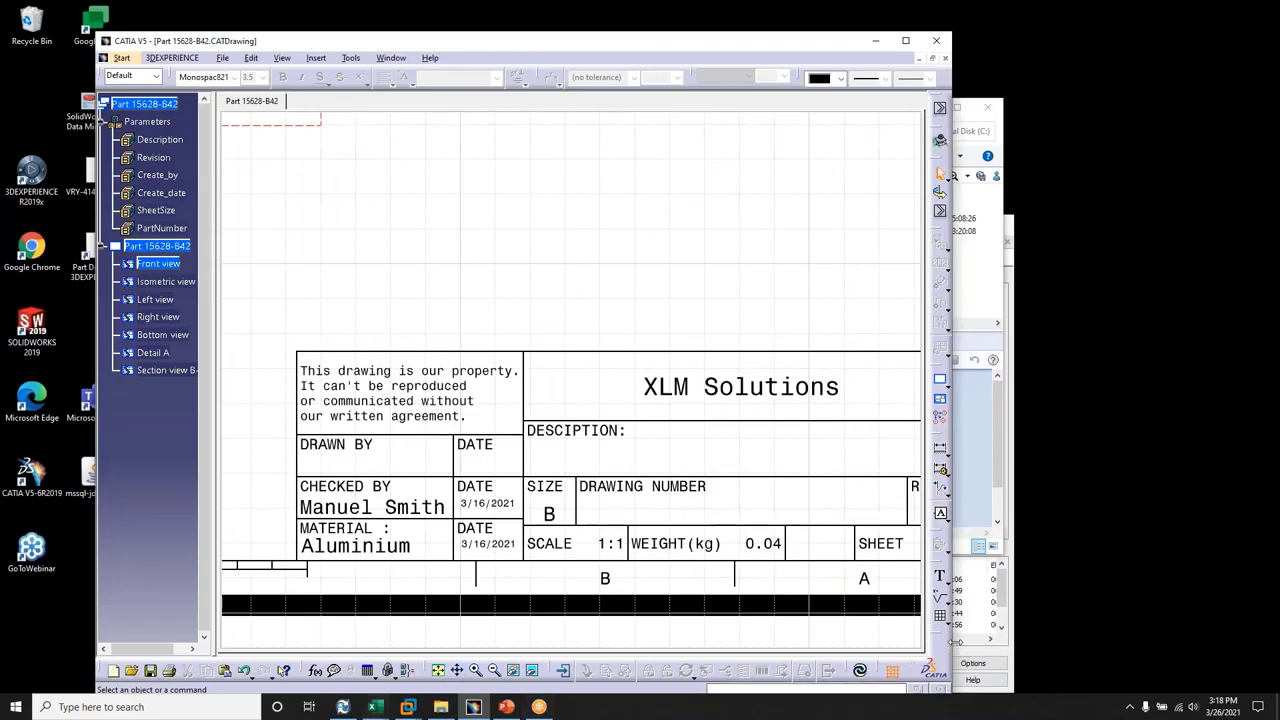
{"action": "left_click_drag", "start_coordinate": [951, 643], "coordinate": [1086, 651]}
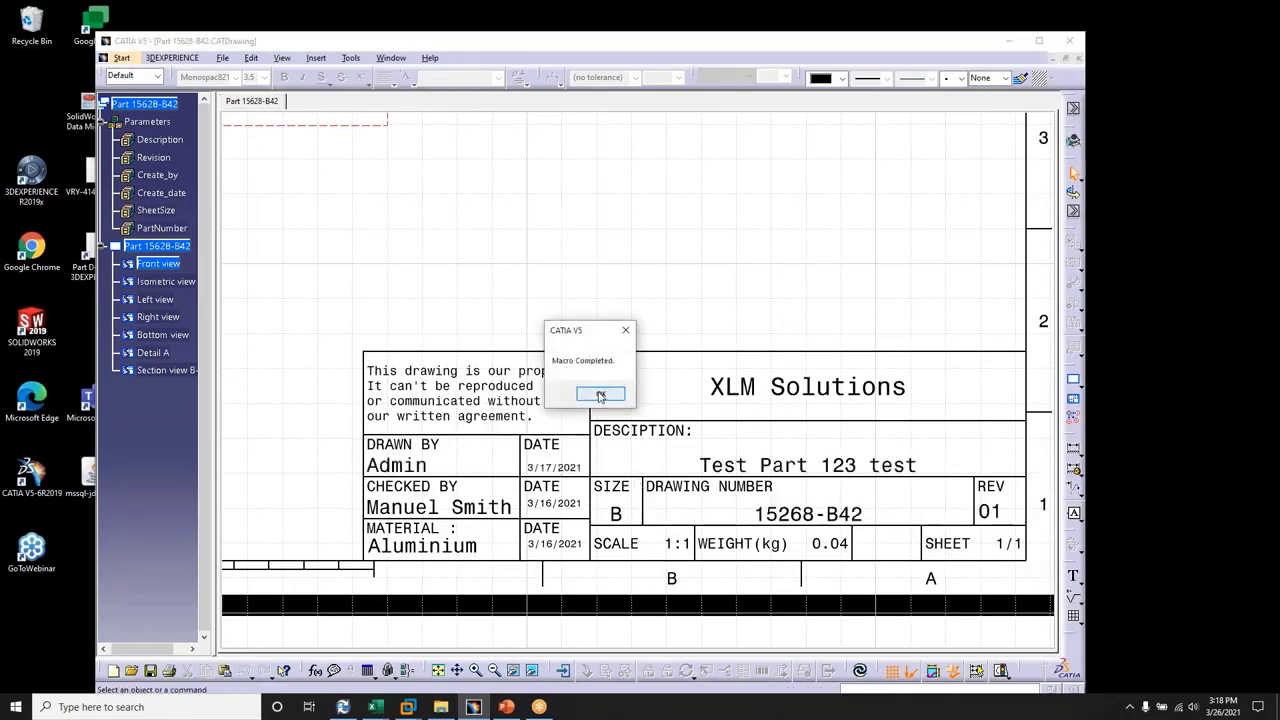
Acknowledge the update macro's completion, then save and close the drawing
{"action": "left_click", "coordinate": [598, 396]}
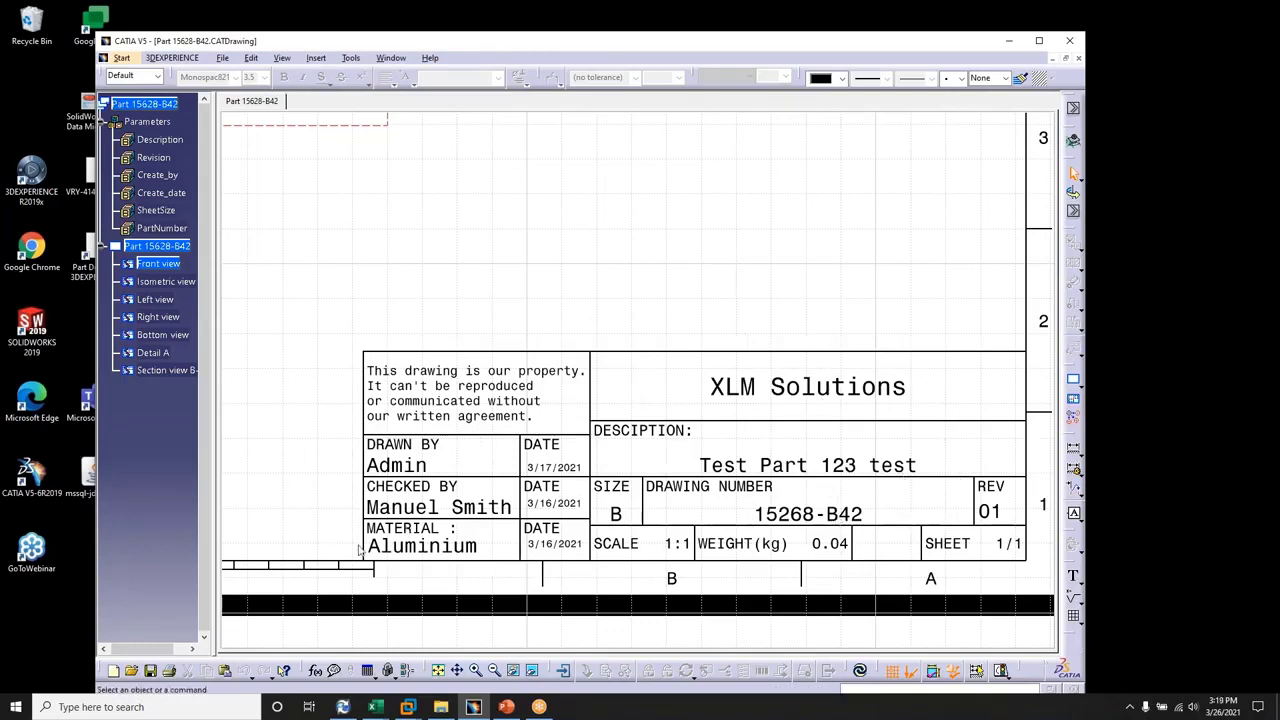
{"action": "left_click", "coordinate": [224, 59]}
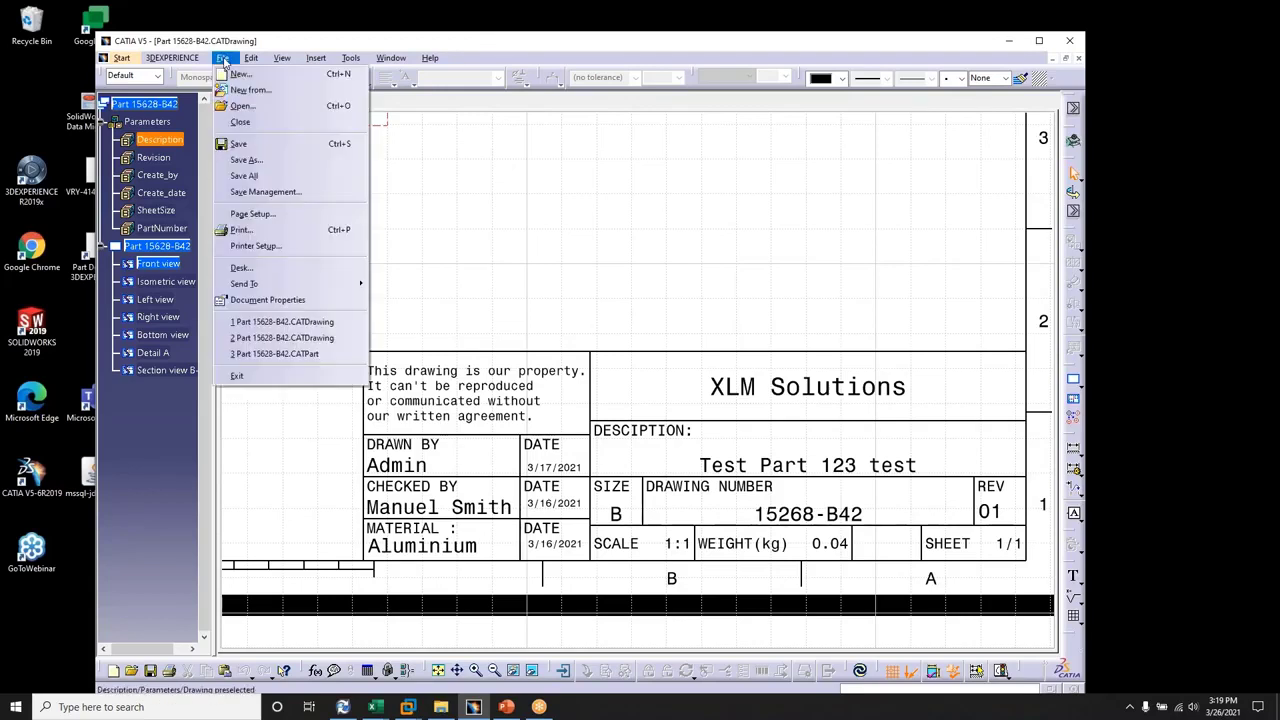
{"action": "left_click", "coordinate": [242, 144]}
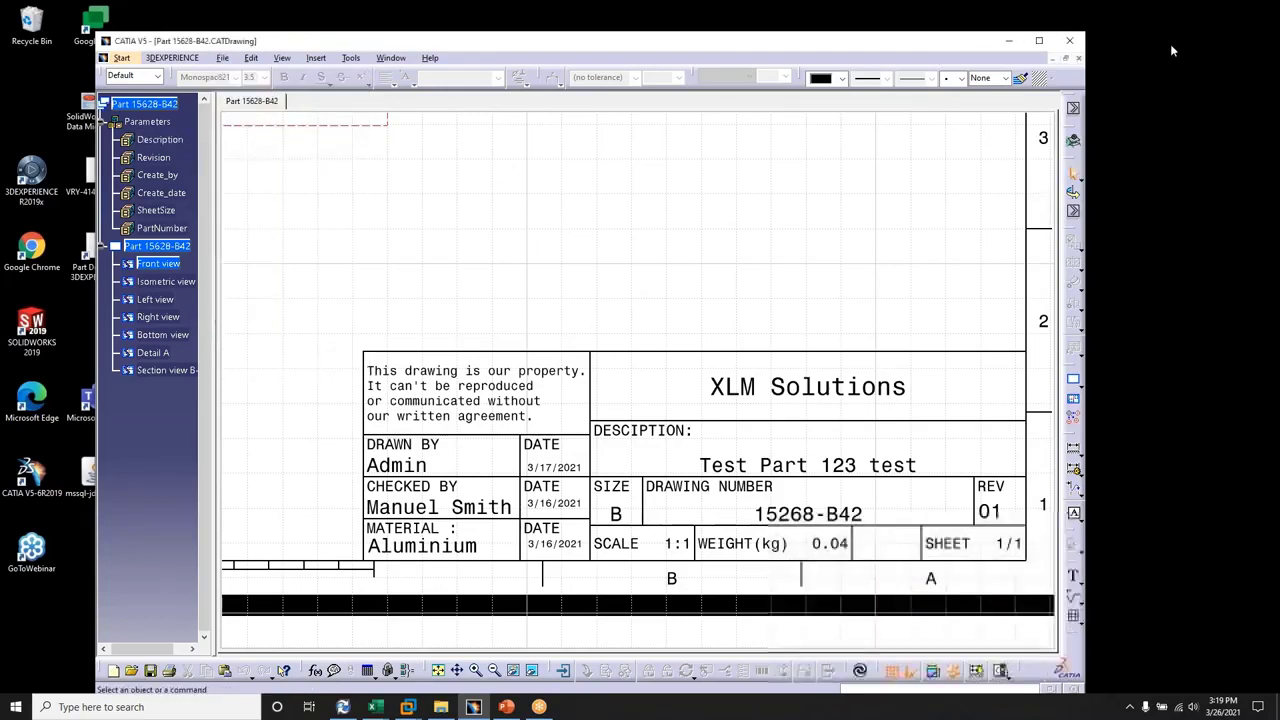
{"action": "left_click", "coordinate": [1078, 58]}
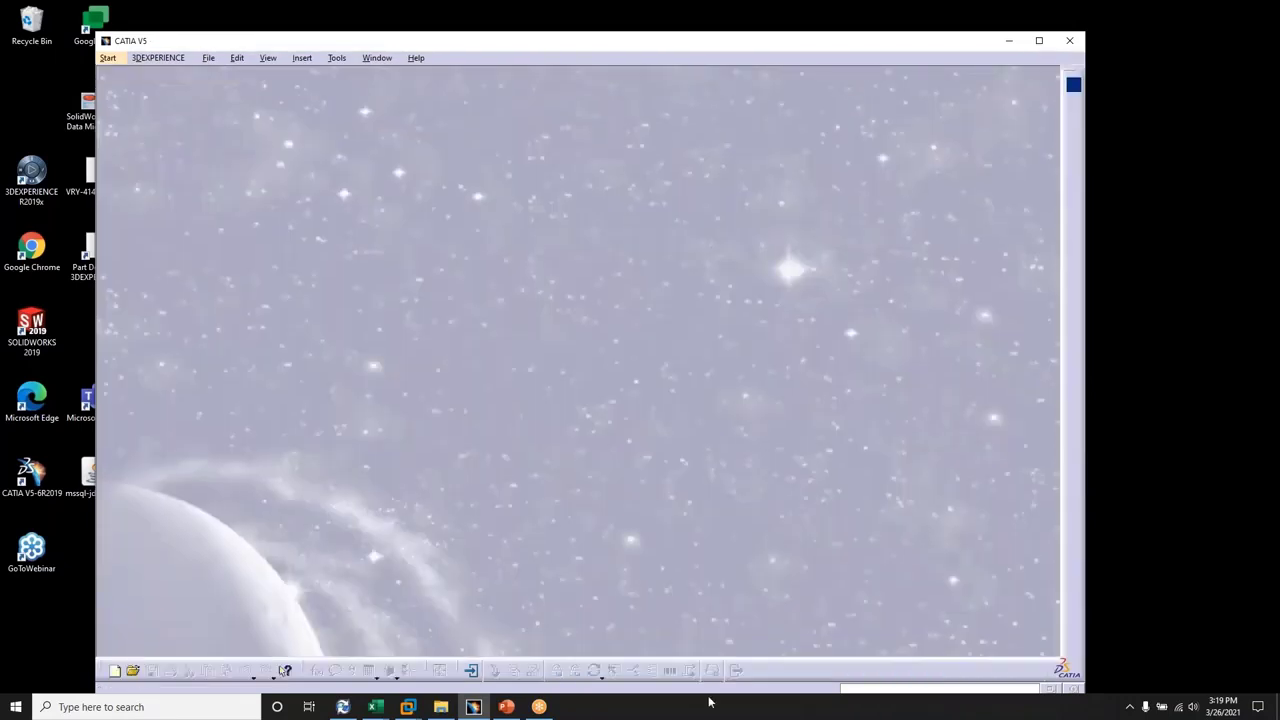
Change the drawing's data card description to 'Desc Is changed for Batch to PDF' and save it
{"action": "left_click", "coordinate": [441, 707]}
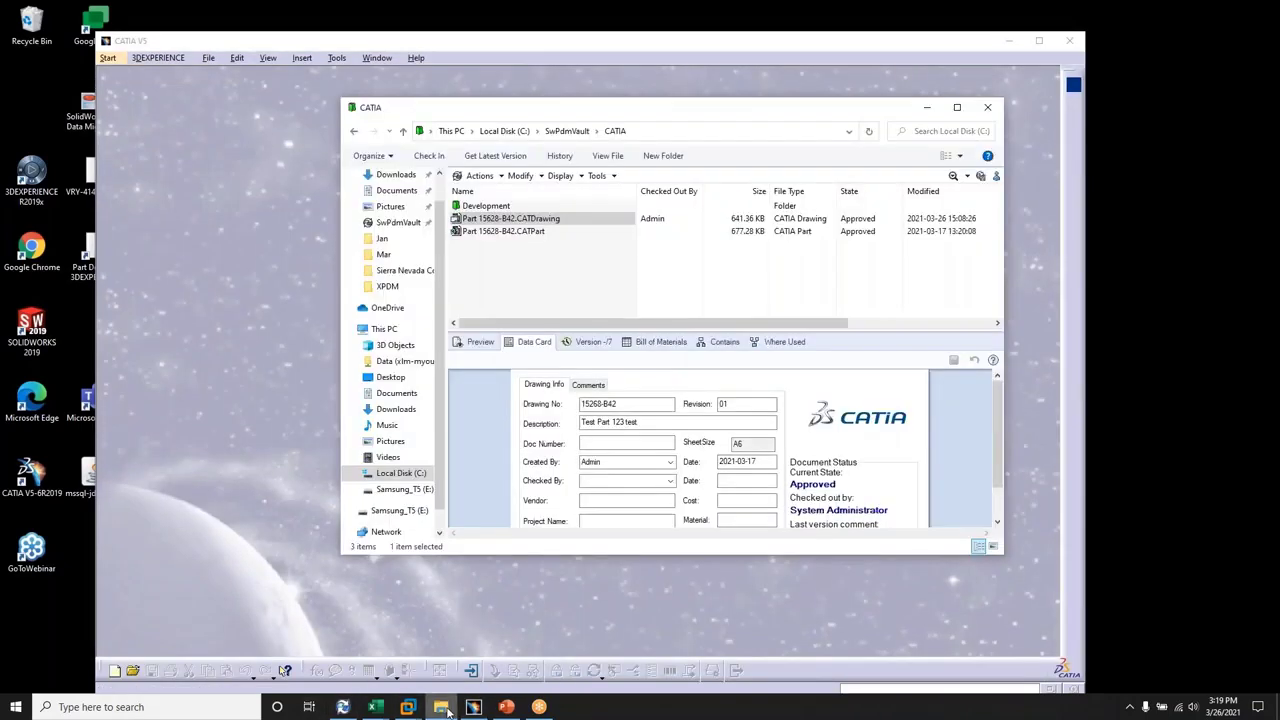
{"action": "left_click", "coordinate": [476, 222]}
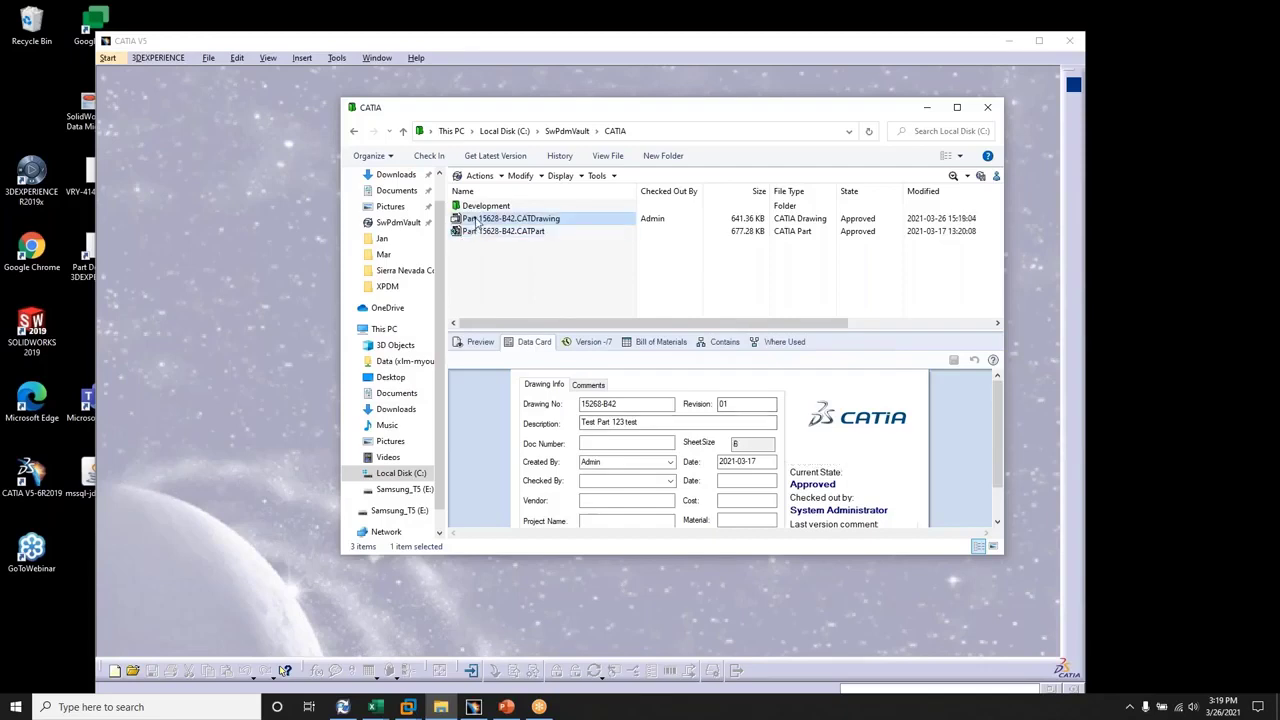
{"action": "key", "text": "F2"}
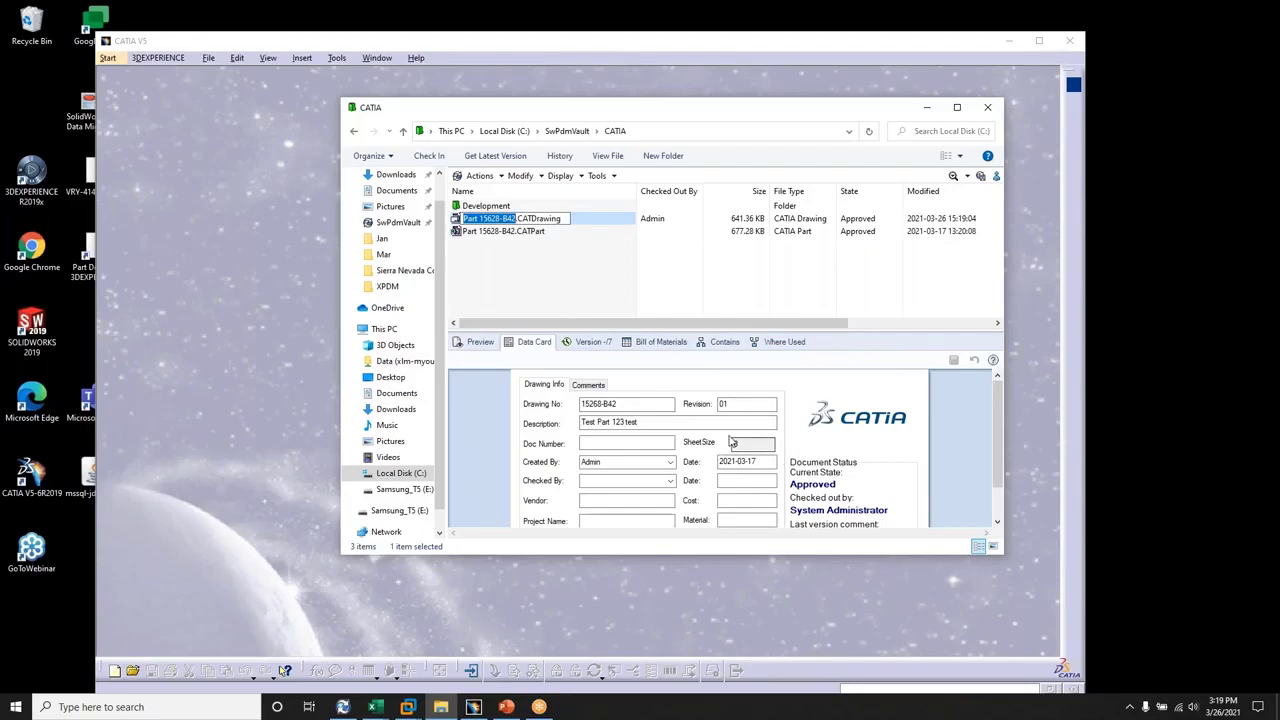
{"action": "left_click", "coordinate": [601, 300]}
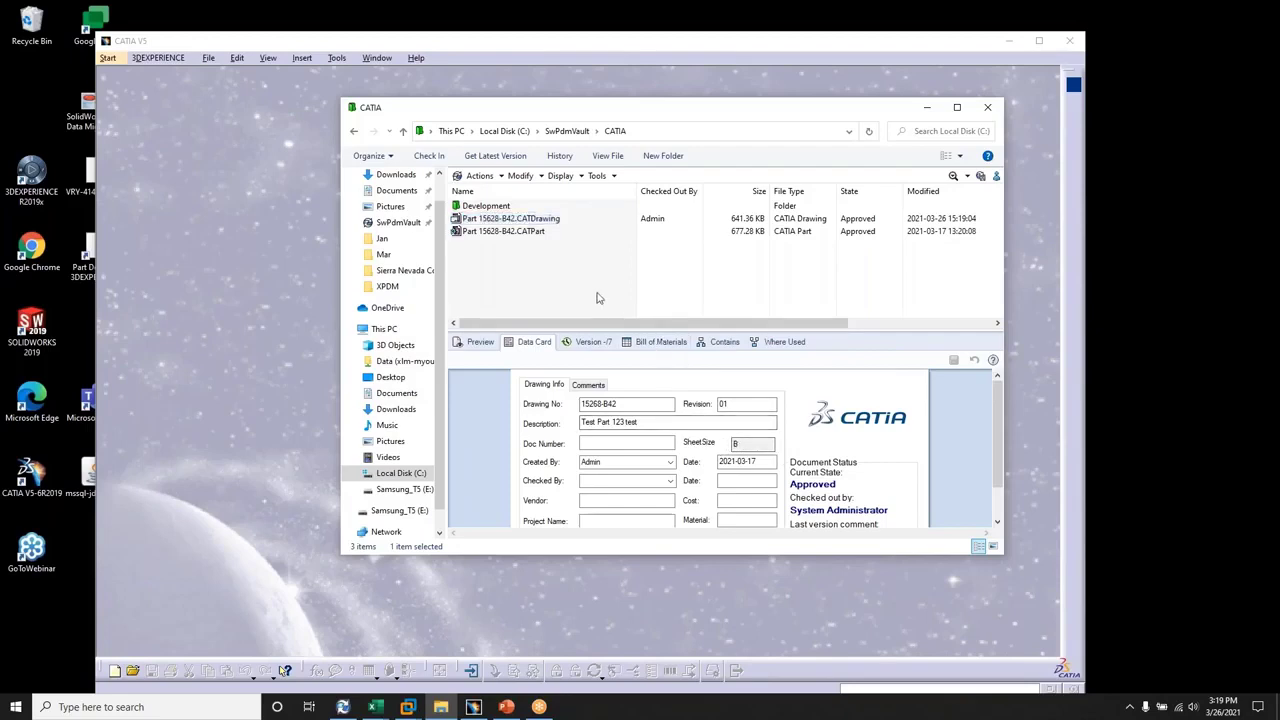
{"action": "right_click", "coordinate": [511, 222]}
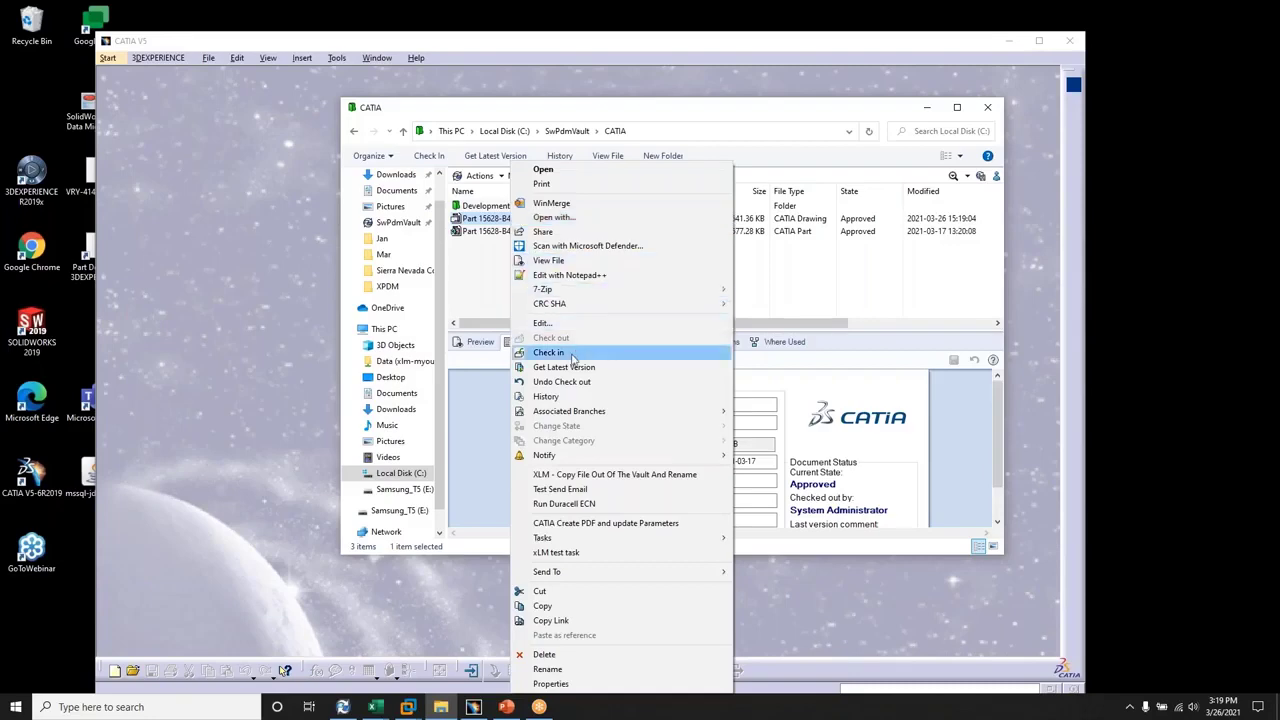
{"action": "left_click", "coordinate": [575, 353]}
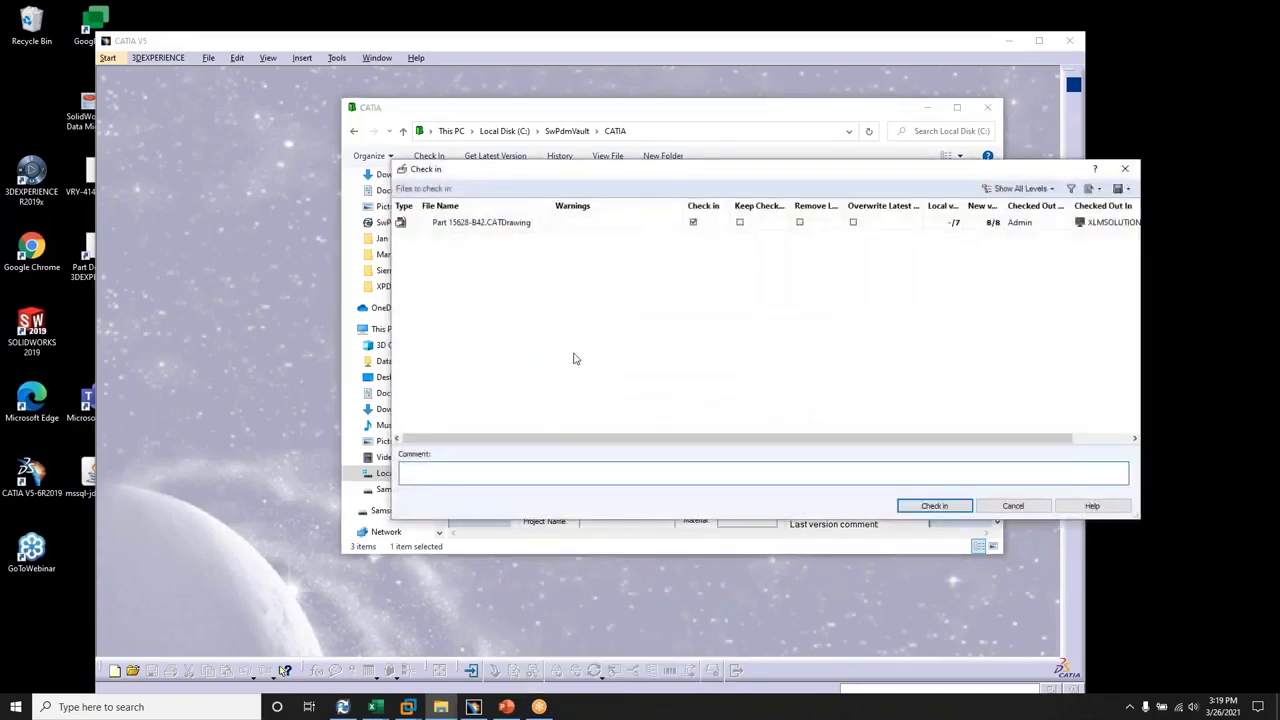
{"action": "left_click", "coordinate": [1013, 506]}
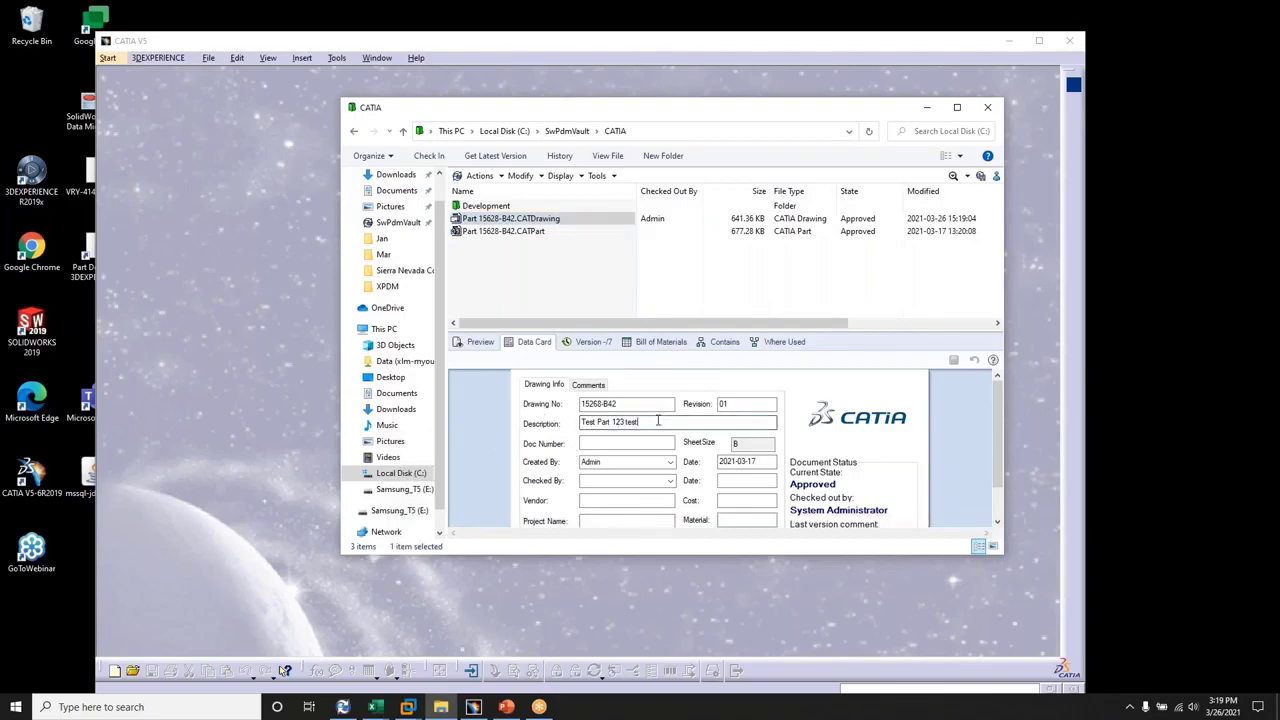
{"action": "type", "text": "Desc is changed for Batch to PDF"}
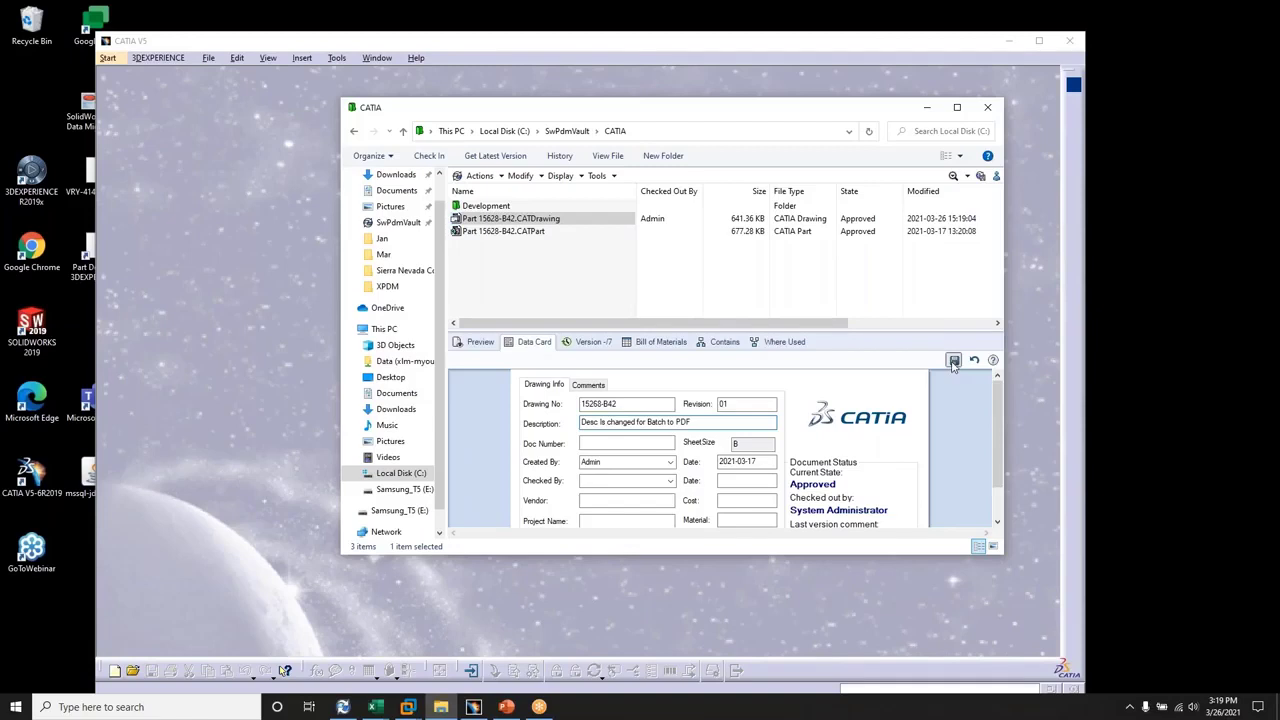
{"action": "left_click", "coordinate": [954, 361]}
Check the CATDrawing into the vault, then select both drawing and part files
{"action": "right_click", "coordinate": [549, 228]}
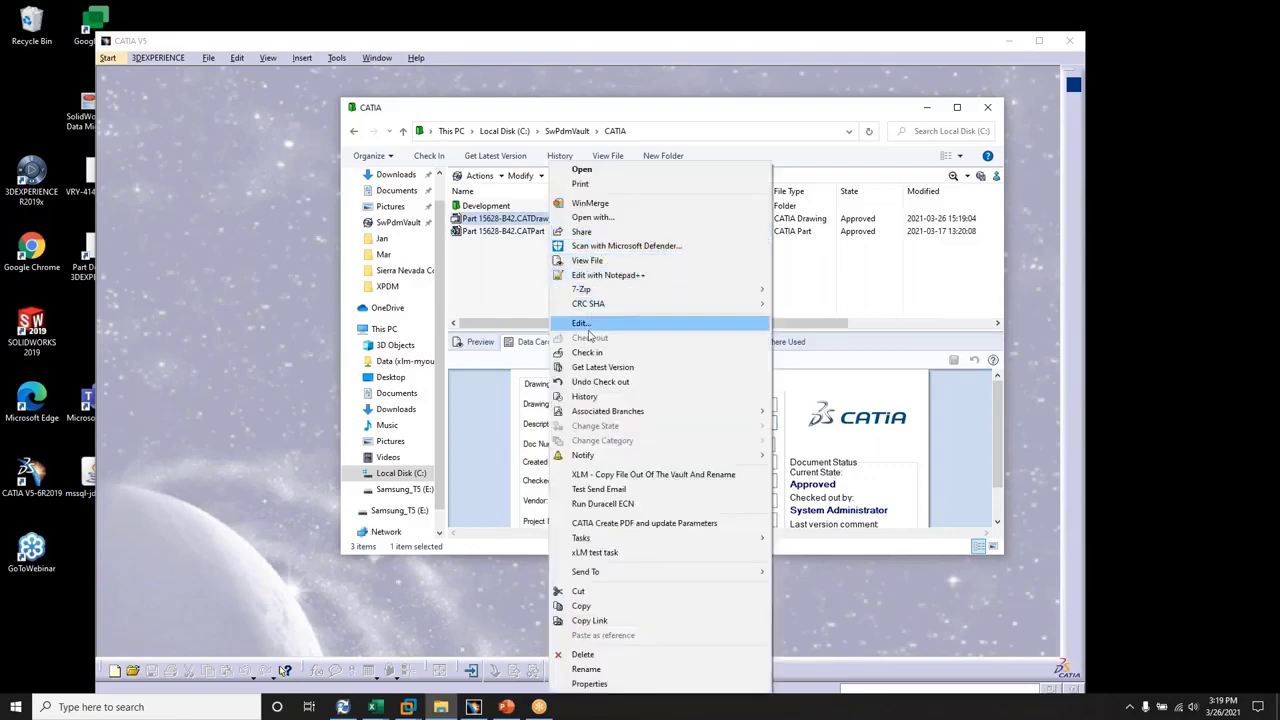
{"action": "left_click", "coordinate": [587, 352]}
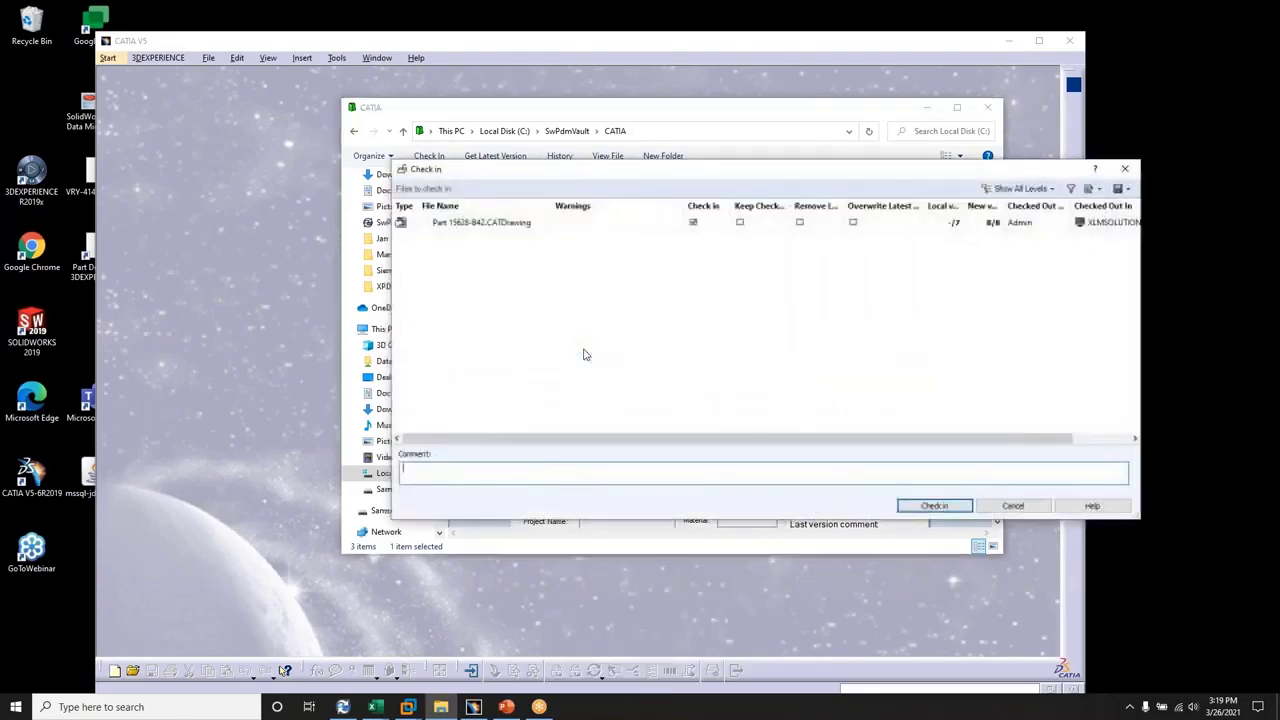
{"action": "left_click", "coordinate": [960, 507]}
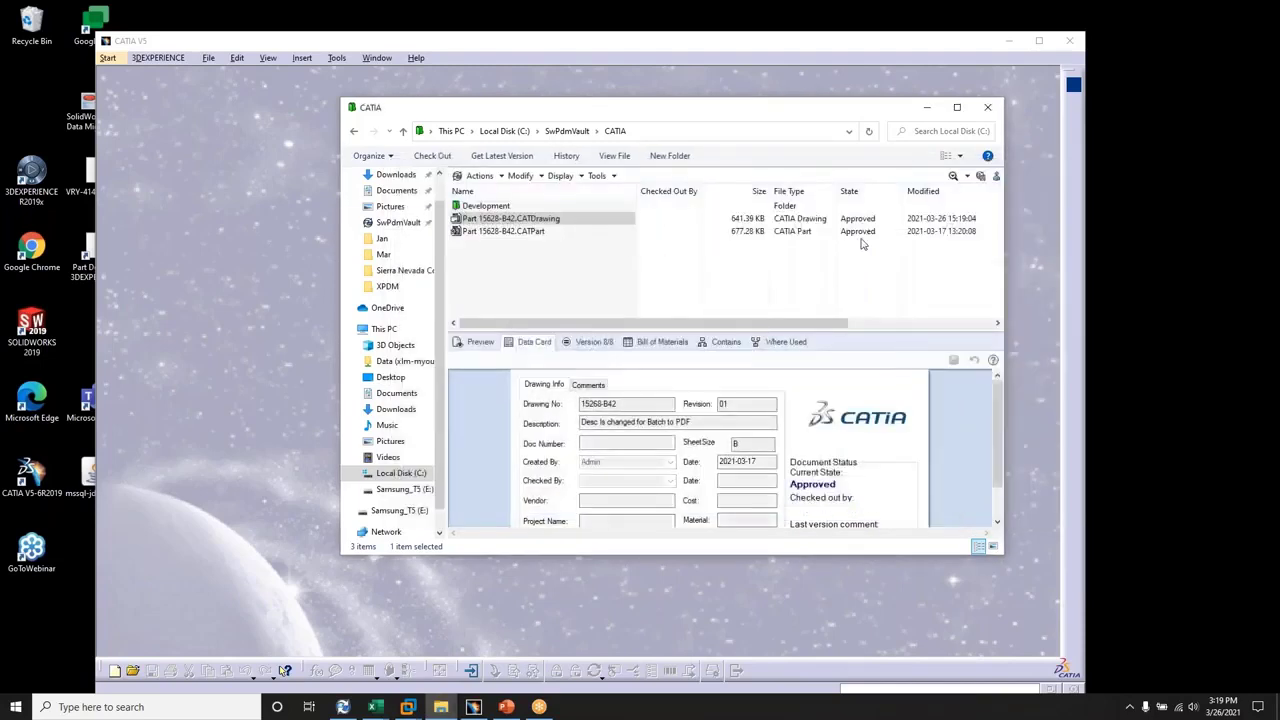
{"action": "left_click_drag", "start_coordinate": [594, 267], "coordinate": [533, 224]}
Move both Part 15628-B42 files to Under Change with Request Change
{"action": "right_click", "coordinate": [533, 224]}
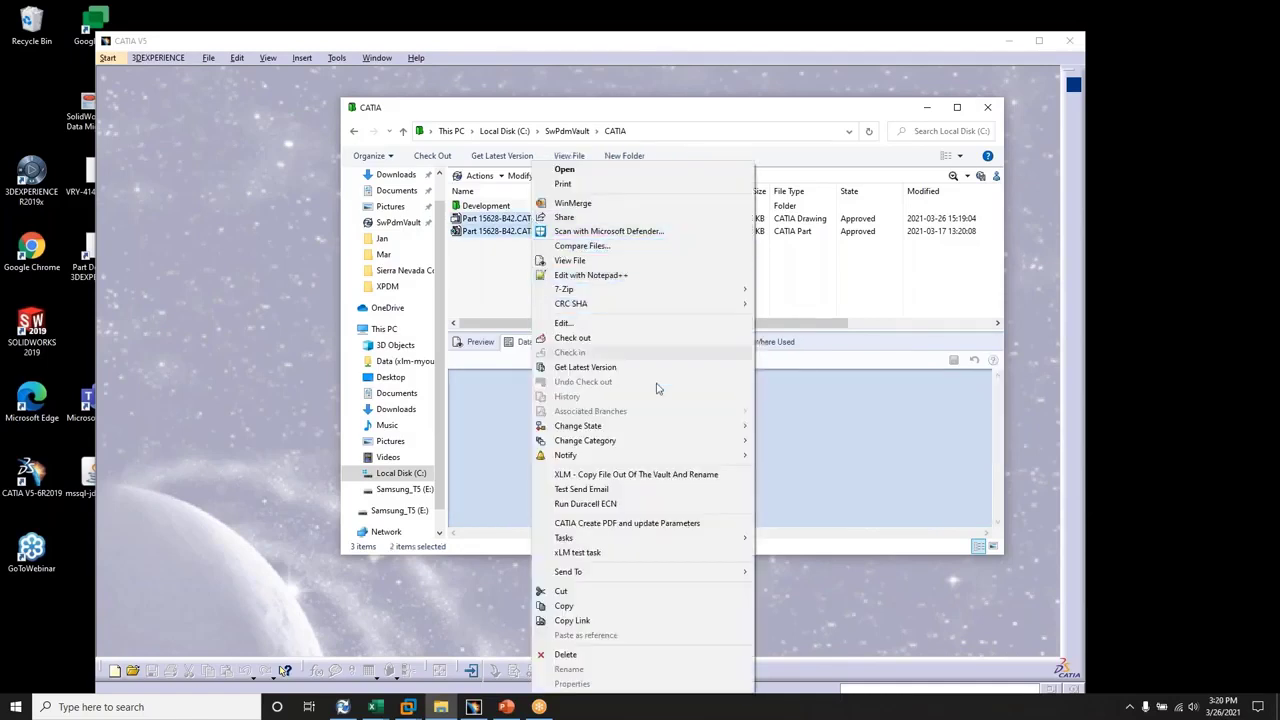
{"action": "mouse_move", "coordinate": [668, 430]}
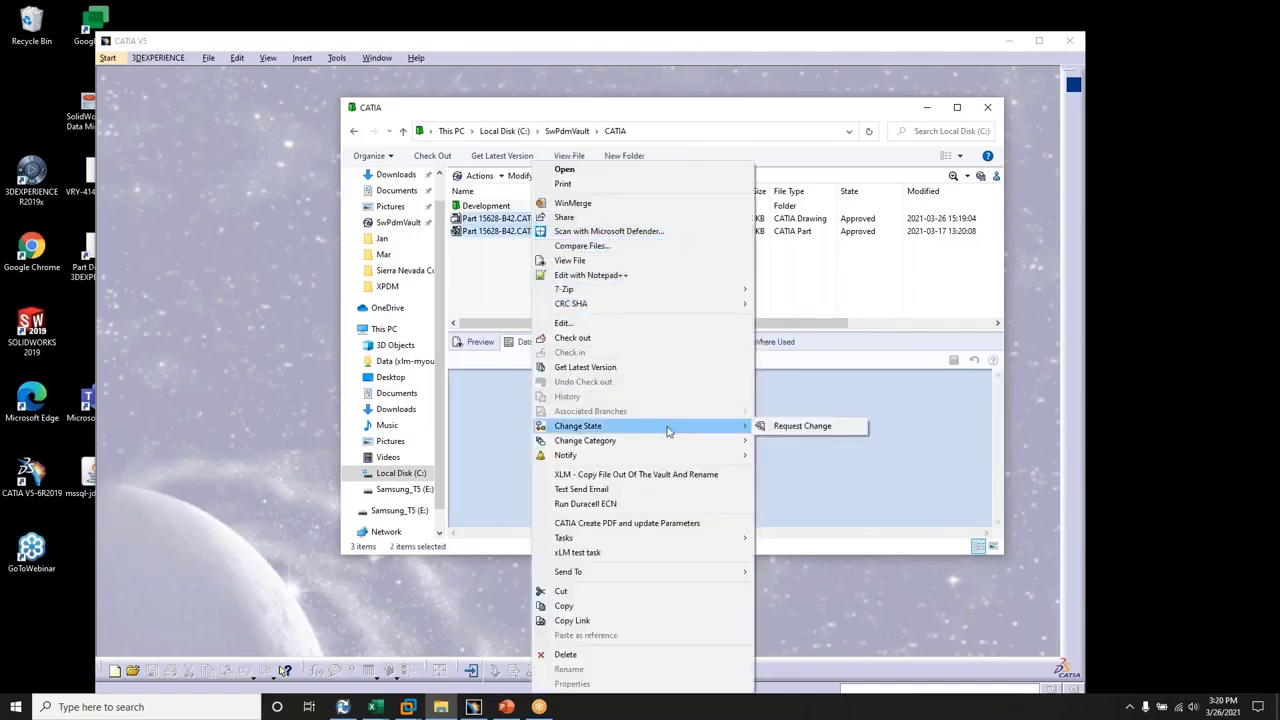
{"action": "left_click", "coordinate": [790, 428]}
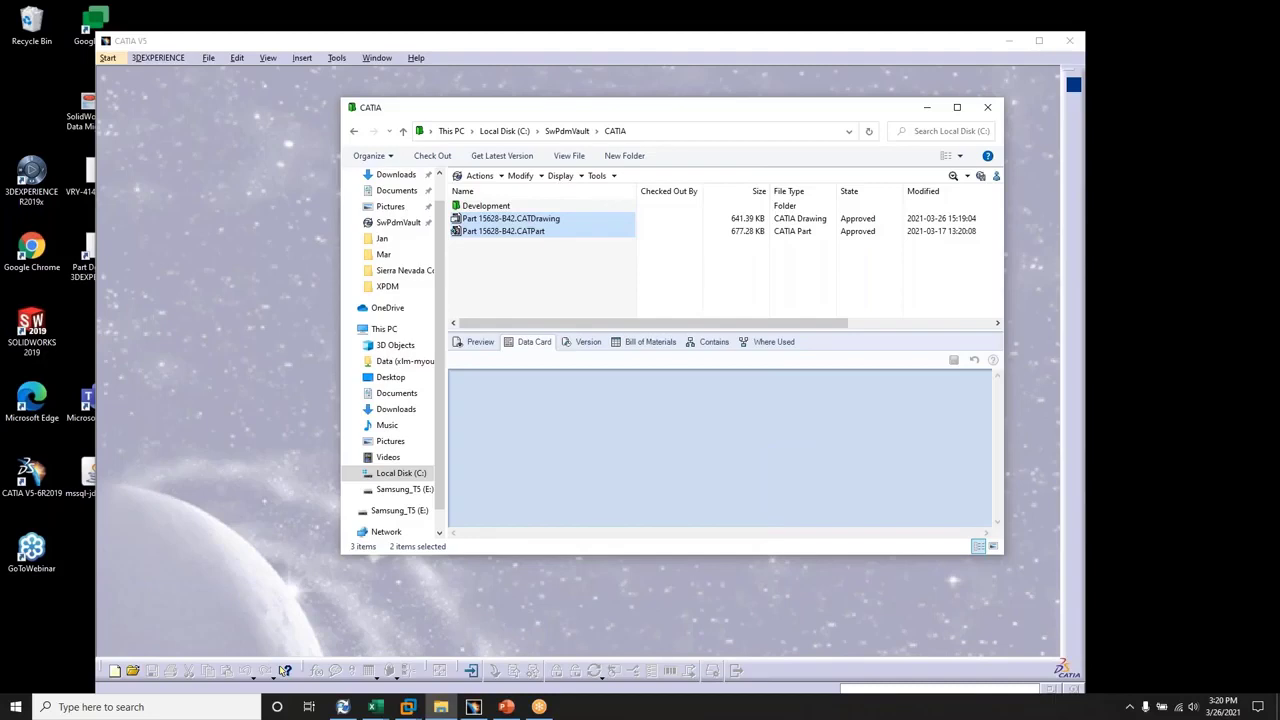
{"action": "left_click", "coordinate": [1080, 438]}
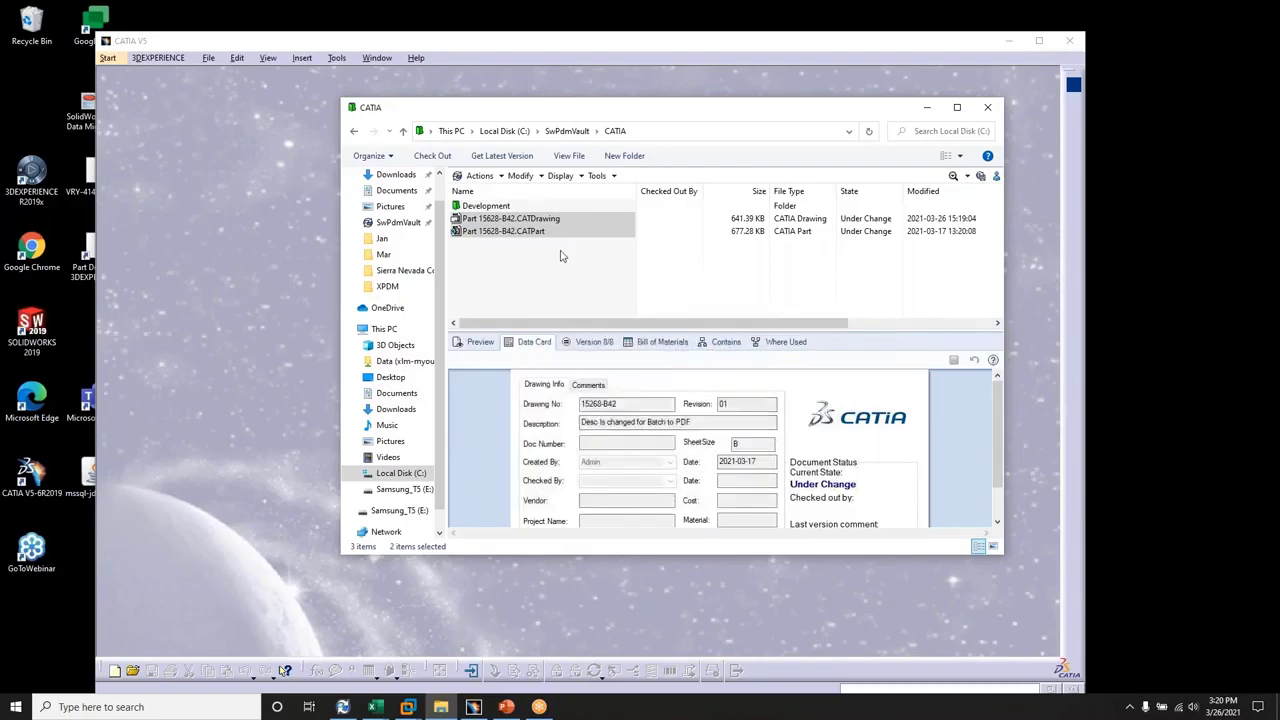
Fast Track Approve both files back to Approved, then bring up PDM Administration
{"action": "left_click_drag", "start_coordinate": [616, 271], "coordinate": [522, 222]}
{"action": "right_click", "coordinate": [524, 228]}
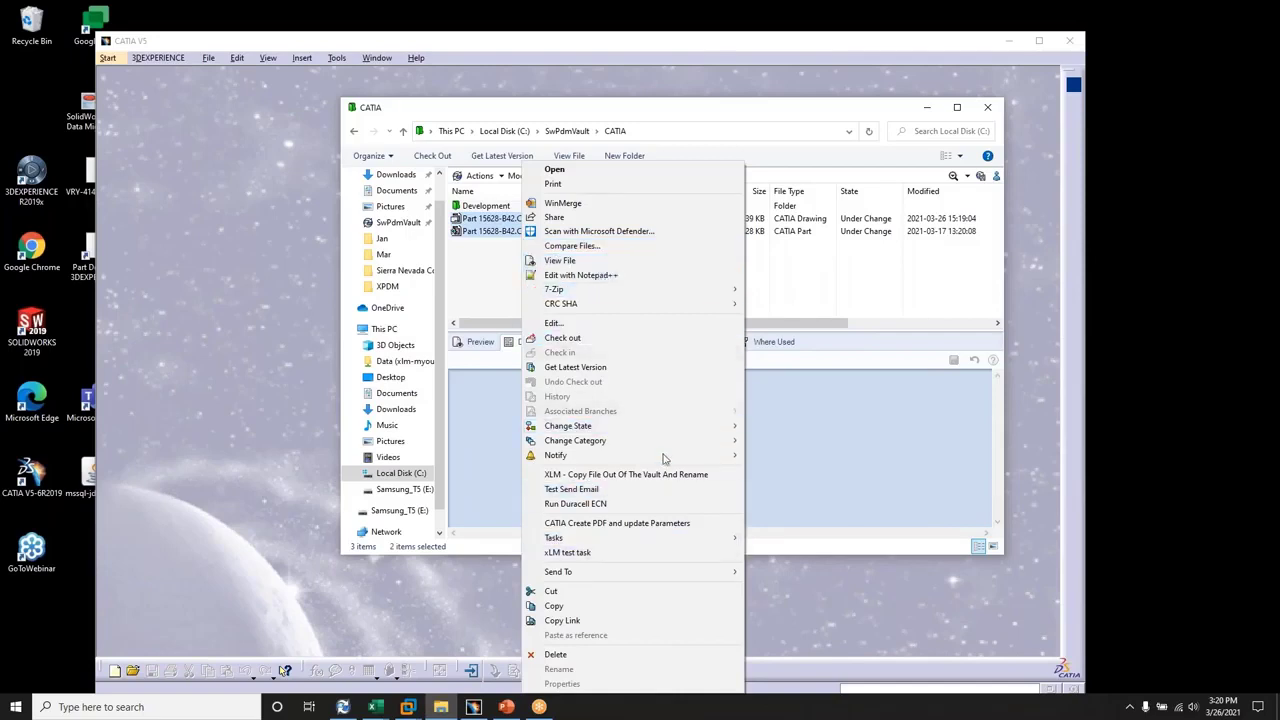
{"action": "mouse_move", "coordinate": [663, 445]}
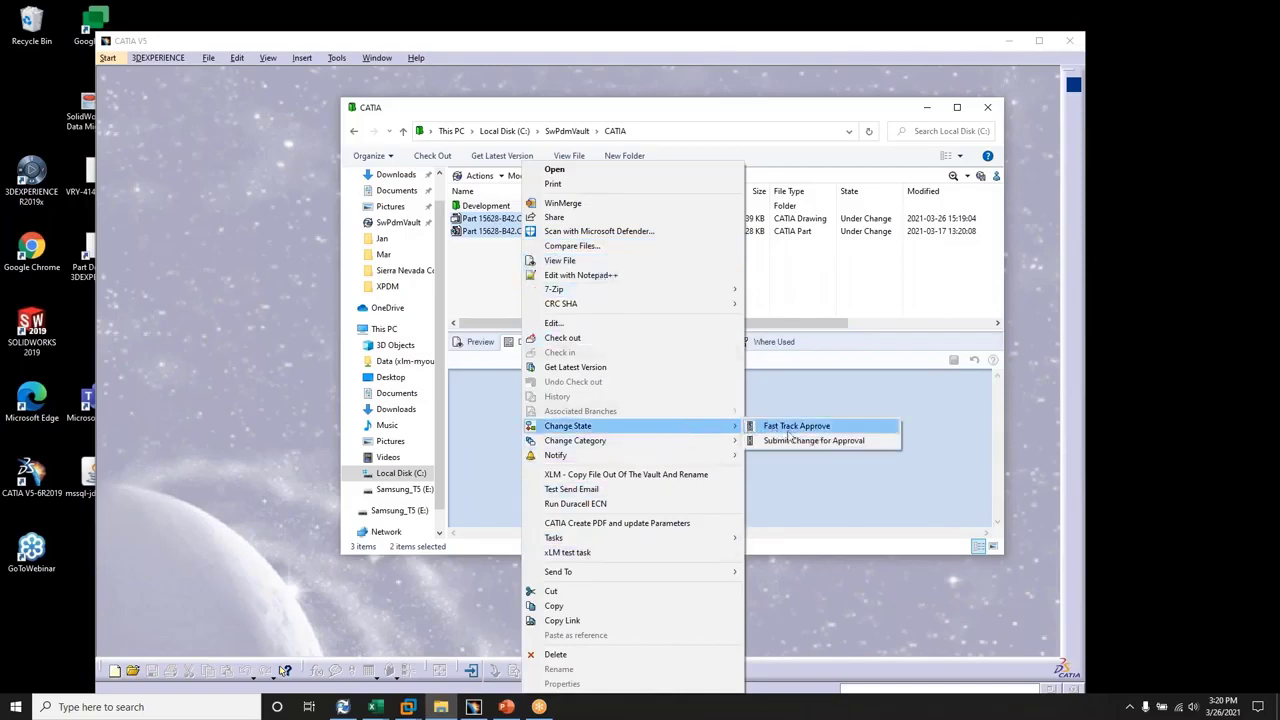
{"action": "left_click", "coordinate": [800, 426]}
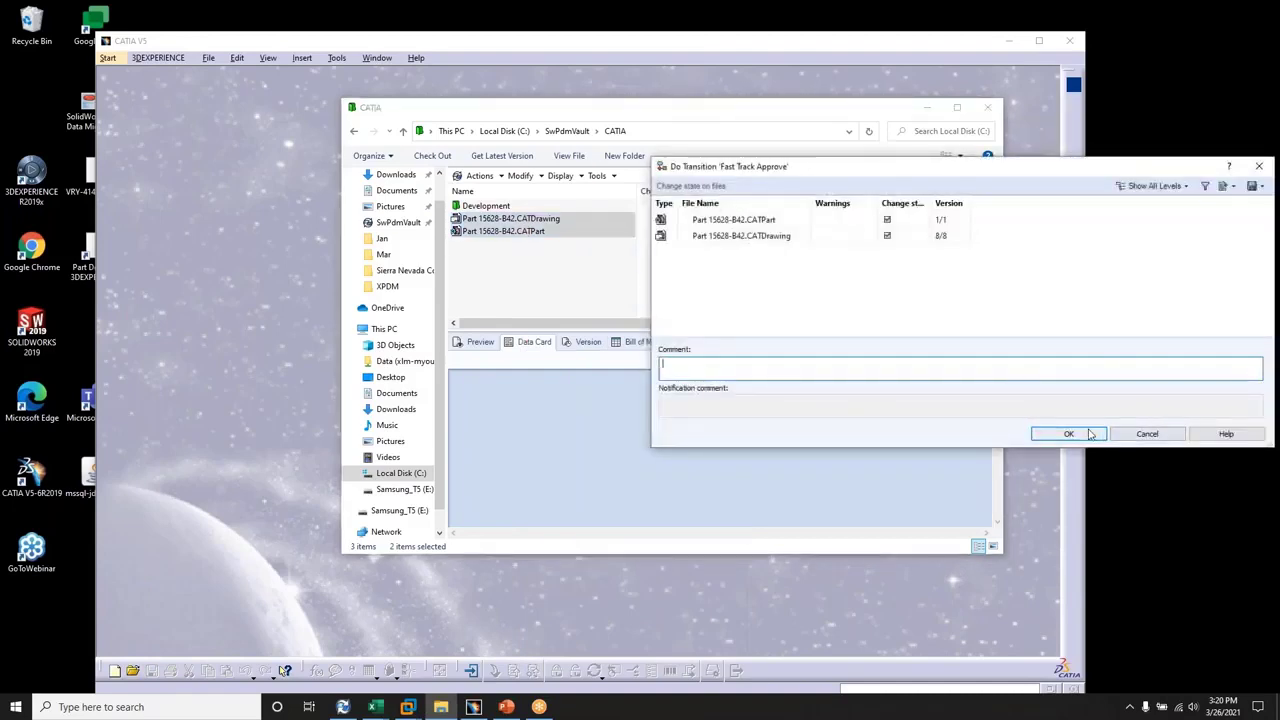
{"action": "left_click", "coordinate": [1068, 433]}
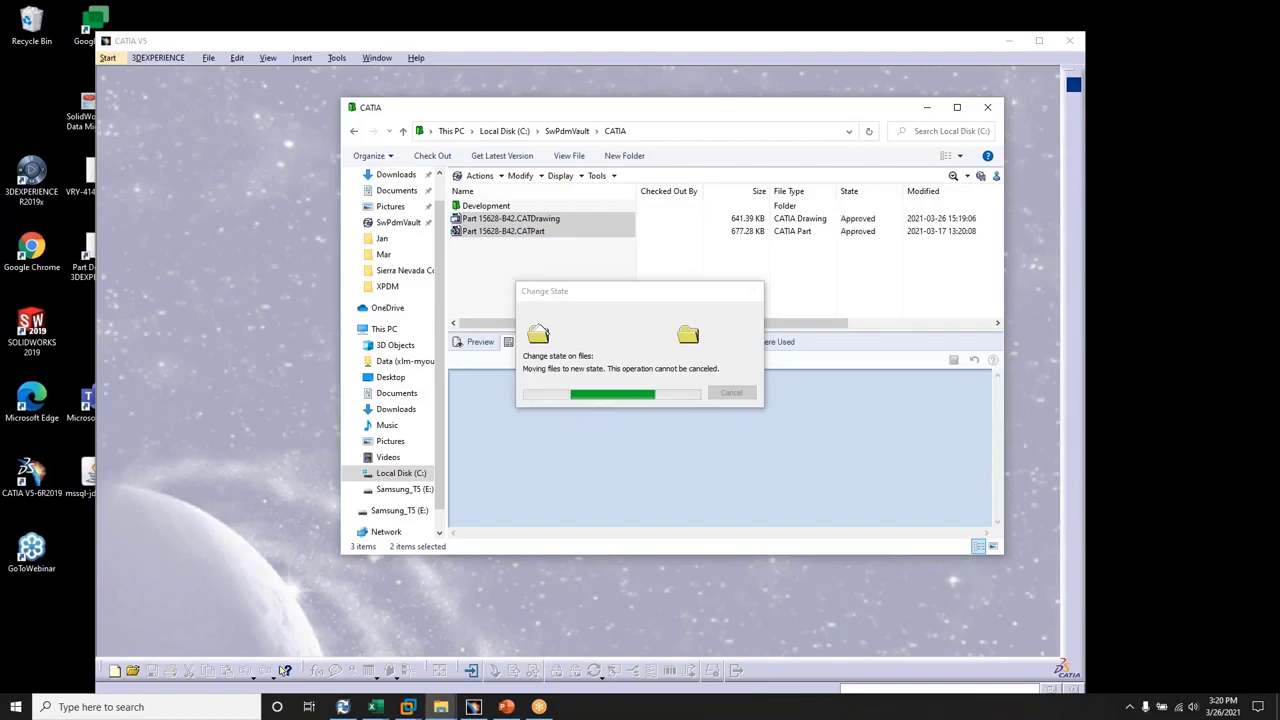
{"action": "left_click", "coordinate": [342, 707]}
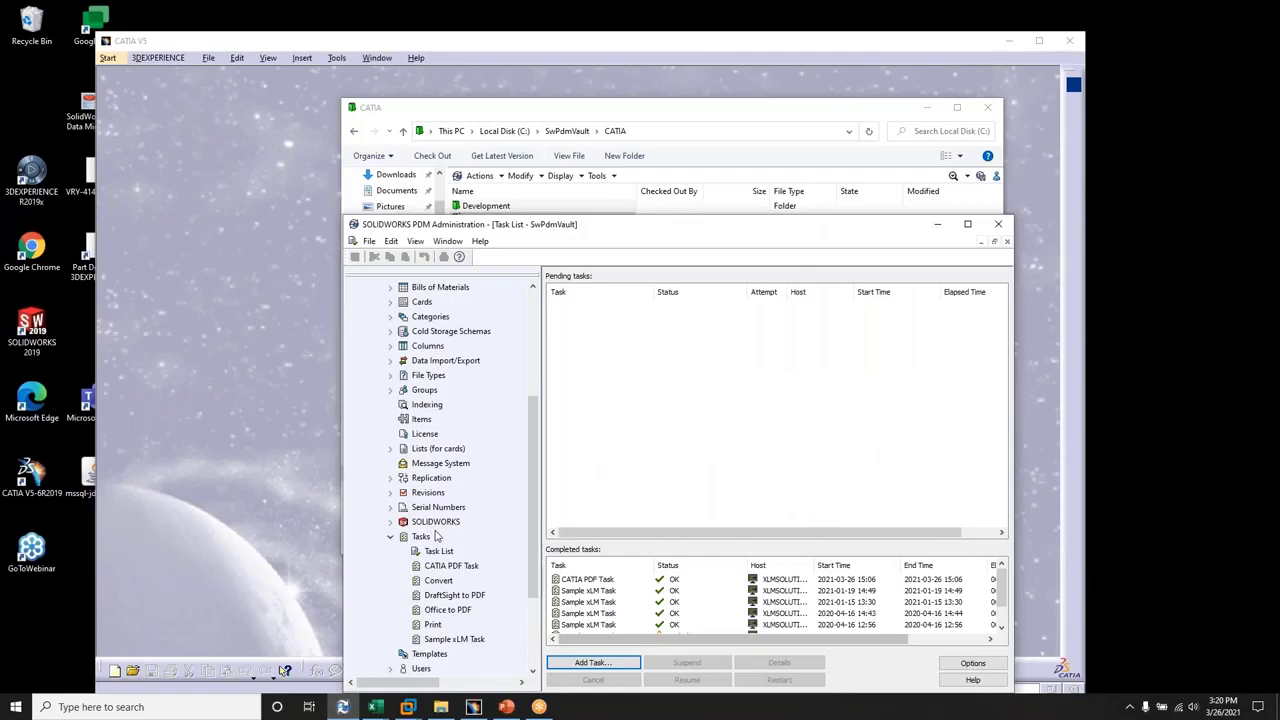
Watch the CATIA PDF Task move from Pending to Completed OK, then return to the vault folder
{"action": "left_click", "coordinate": [420, 537]}
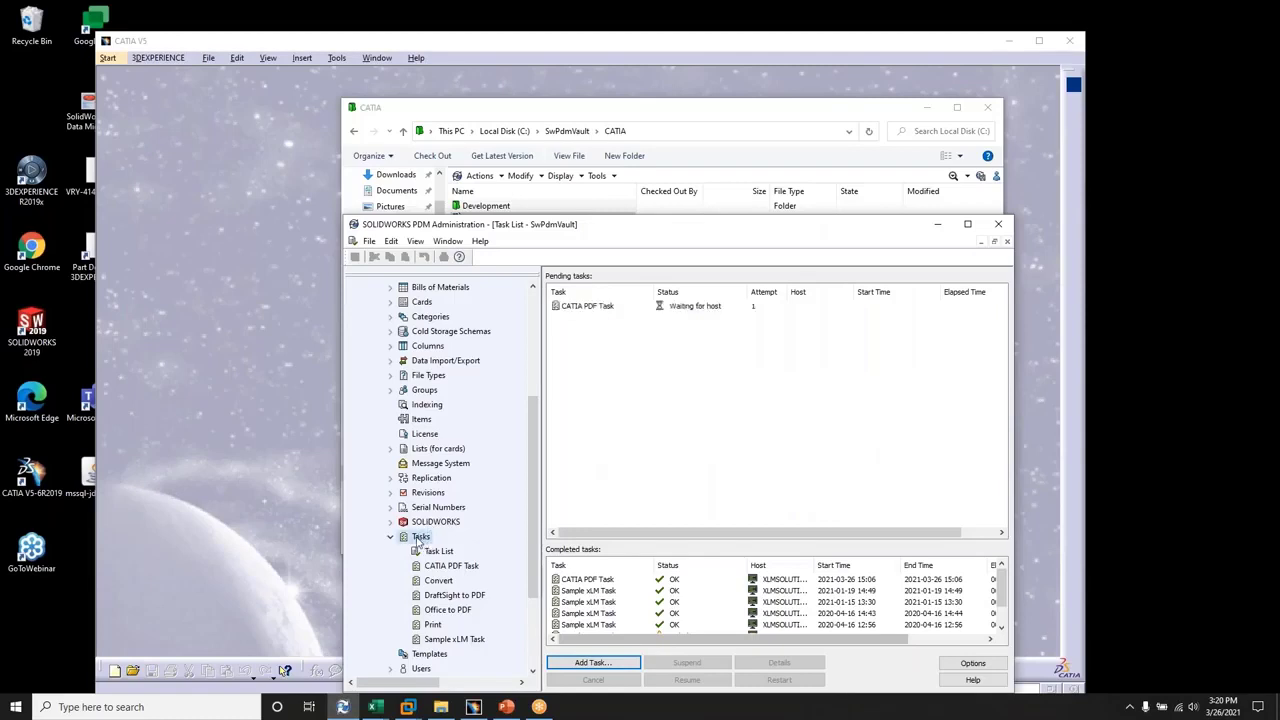
{"action": "left_click", "coordinate": [598, 310]}
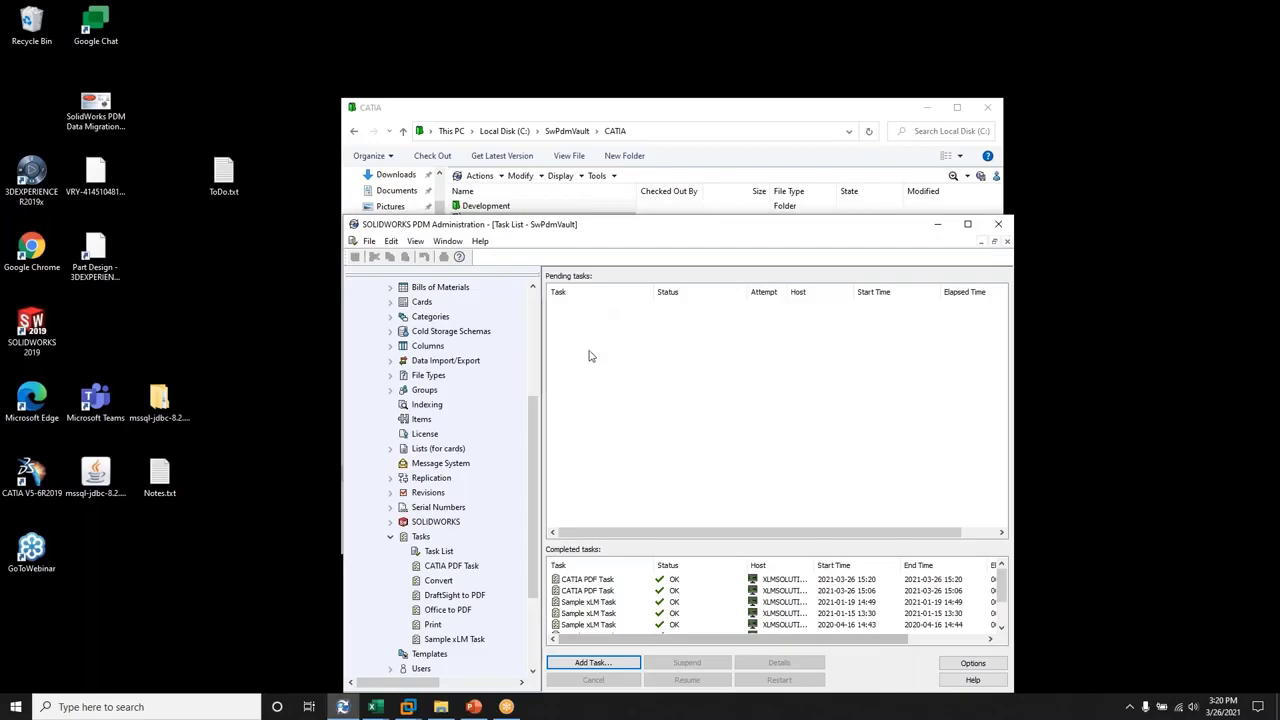
{"action": "left_click", "coordinate": [604, 579]}
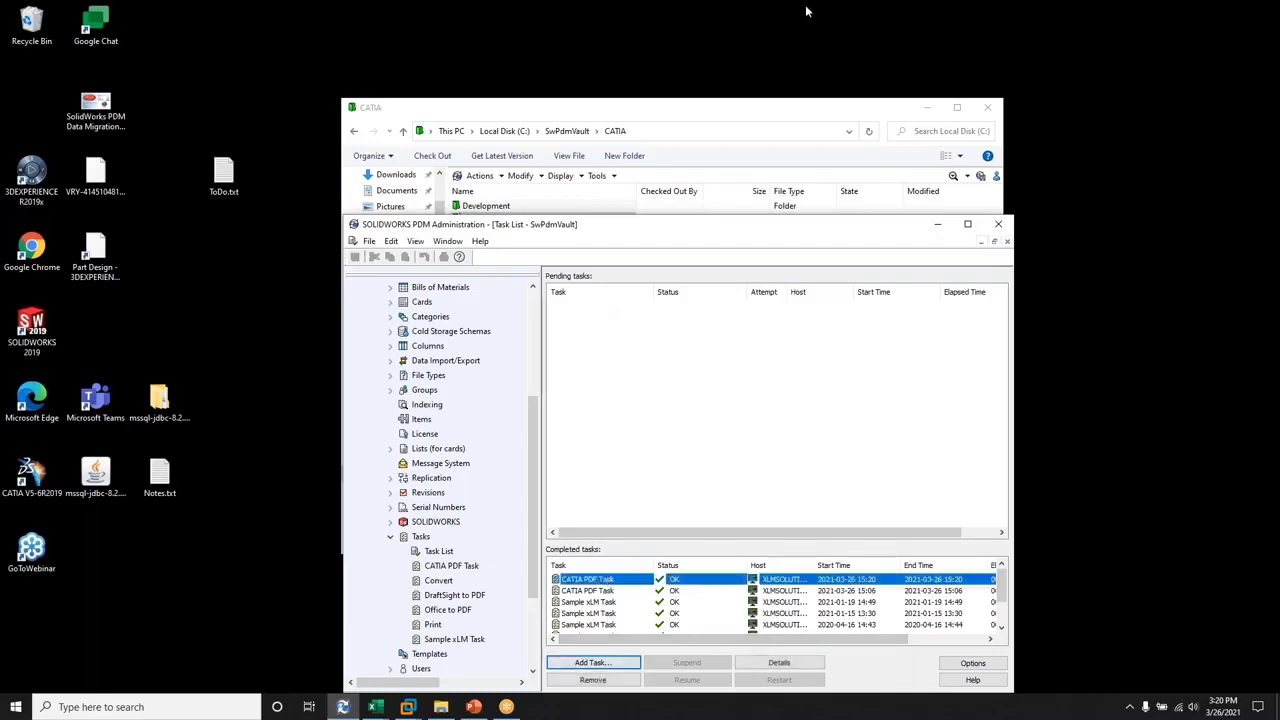
{"action": "left_click", "coordinate": [715, 106]}
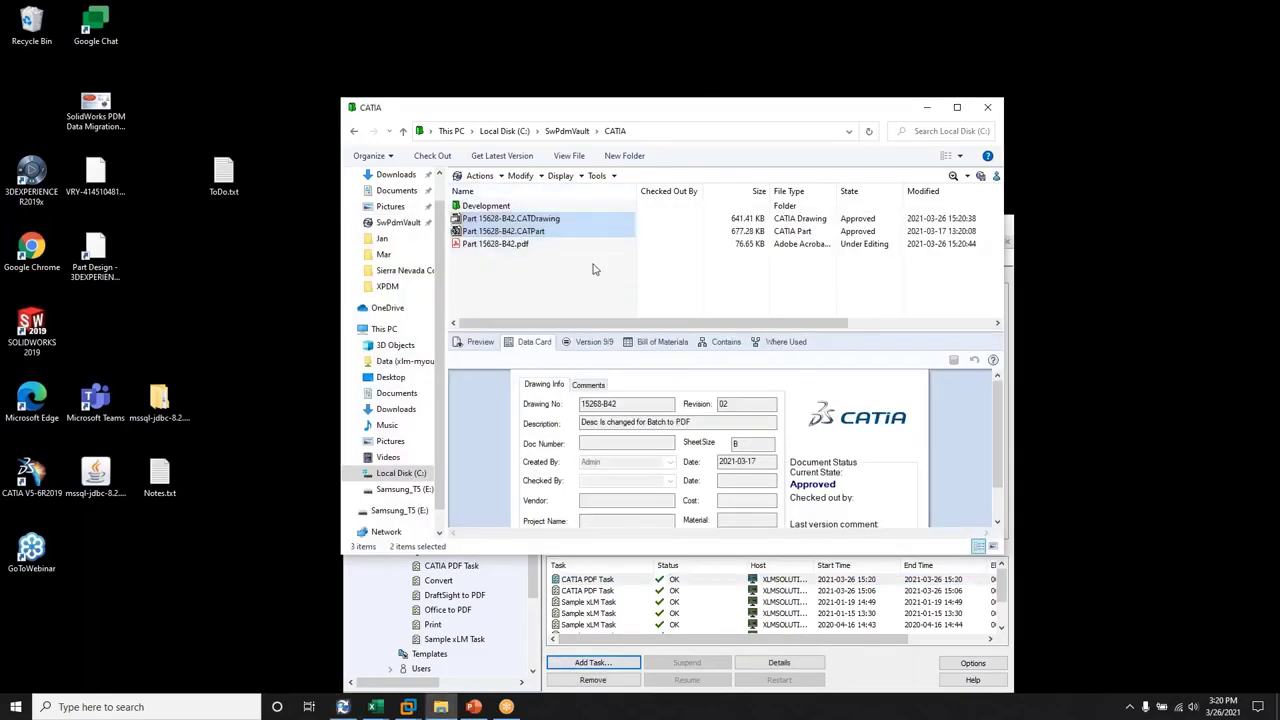
Check Part 15628-B42.pdf's data card for revision 02 and open it in Acrobat Reader
{"action": "left_click", "coordinate": [492, 246]}
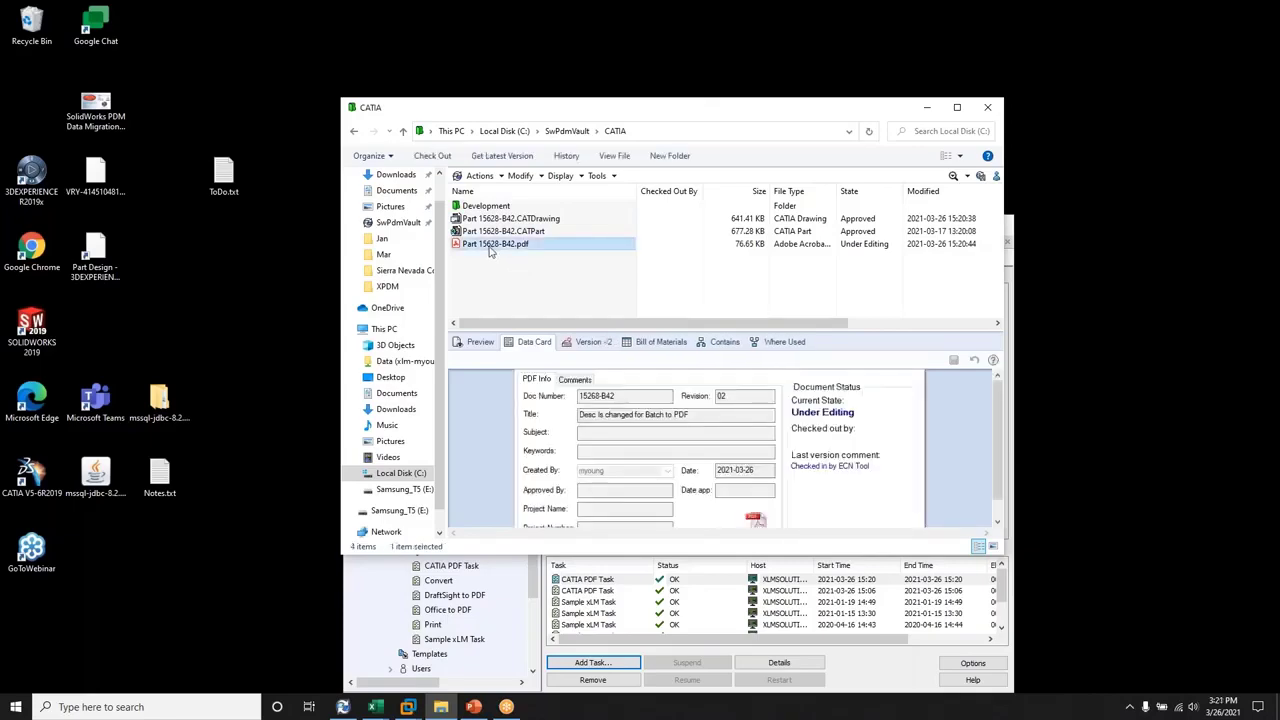
{"action": "double_click", "coordinate": [490, 246]}
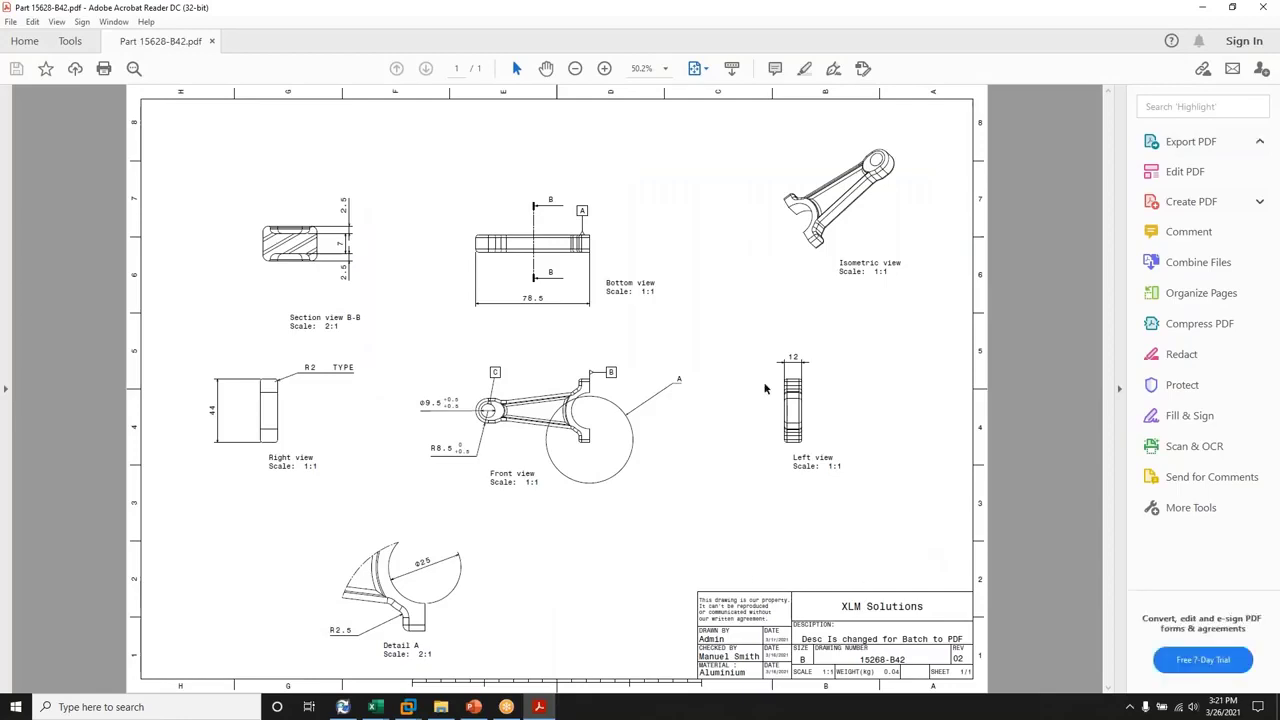
Zoom the PDF to 75% and bring the title block showing REV 02 into view
{"action": "left_click", "coordinate": [604, 68]}
{"action": "left_click", "coordinate": [604, 68]}
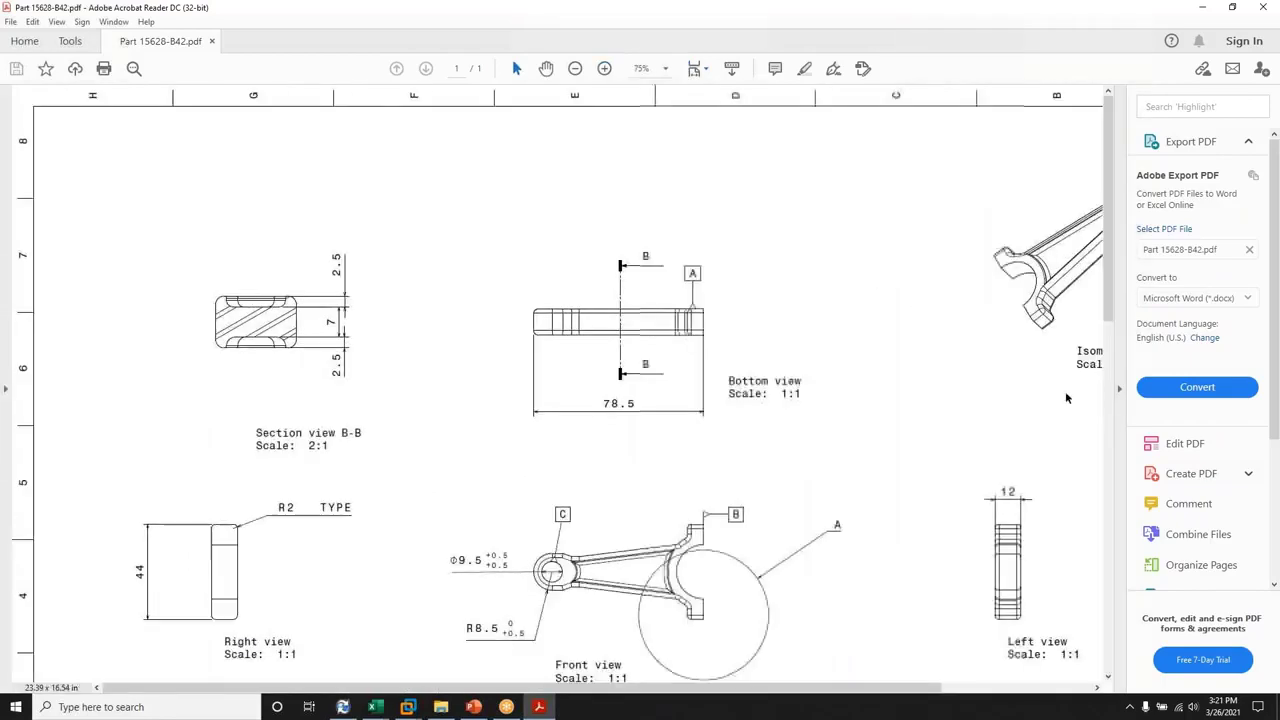
{"action": "scroll", "coordinate": [1121, 290], "scroll_direction": "down", "scroll_amount": 5}
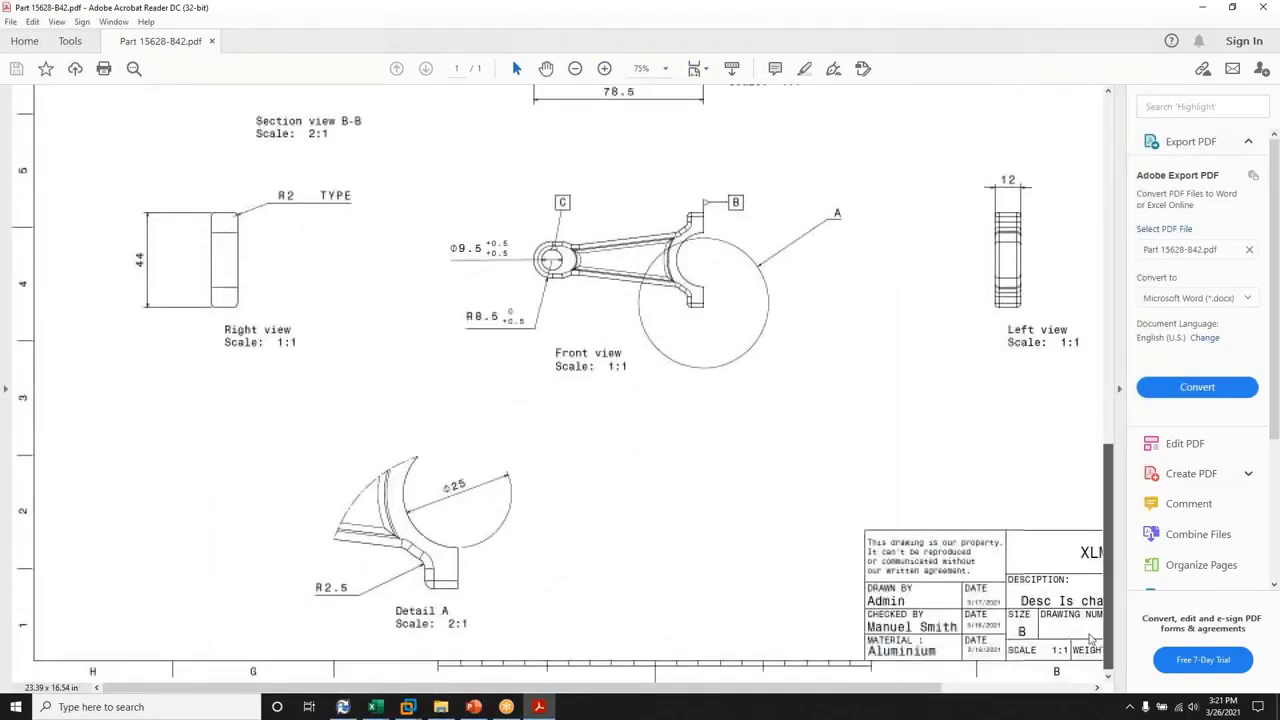
{"action": "left_click_drag", "start_coordinate": [793, 682], "coordinate": [948, 684]}
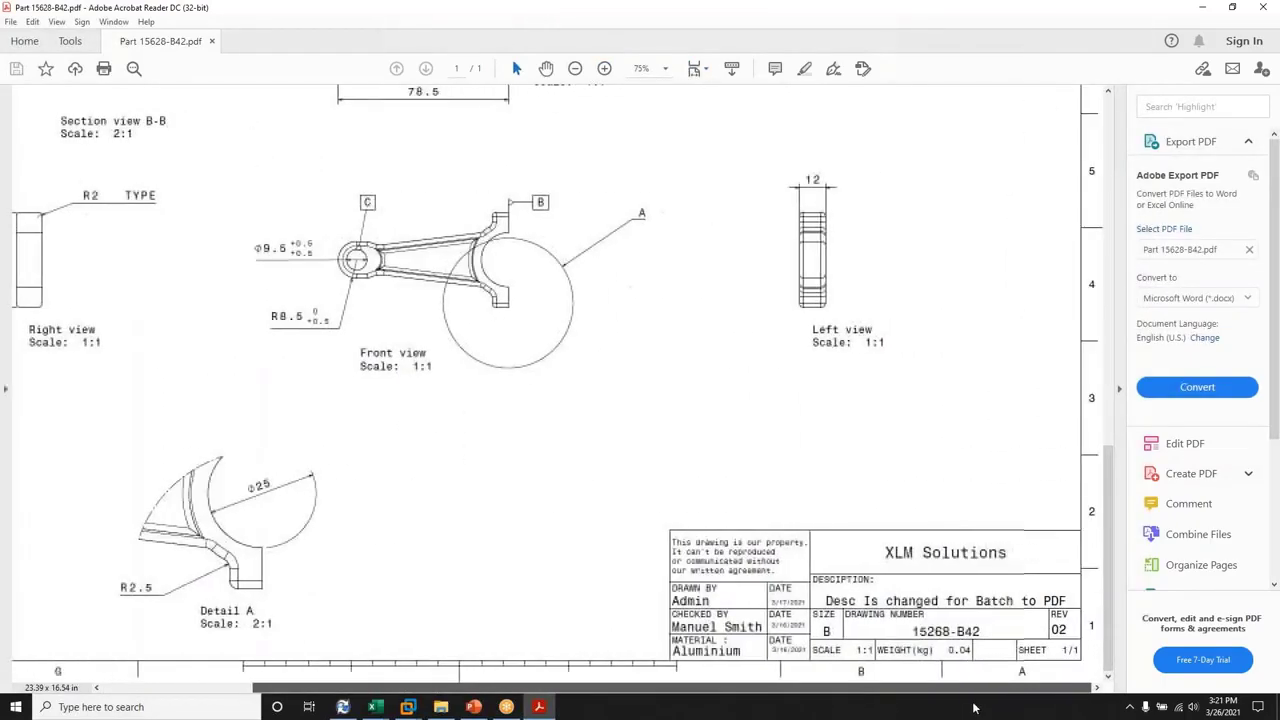